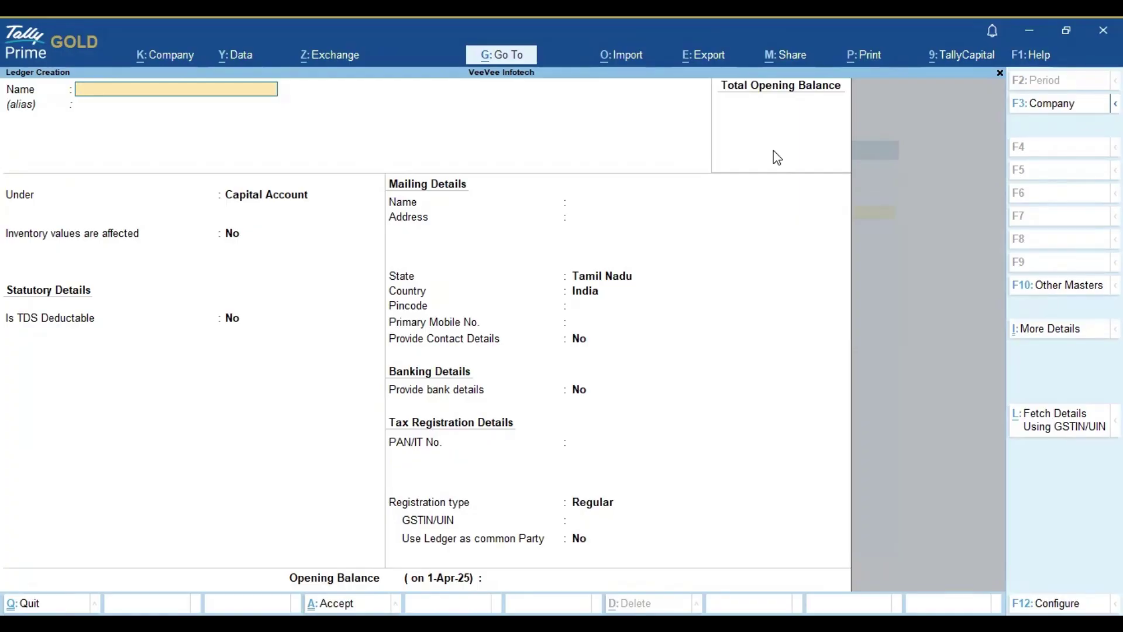
Name the new ledger "Builiding Renovation" and place it under the Indirect Expenses group
{"action": "type", "text": "Builiding Renovat"}
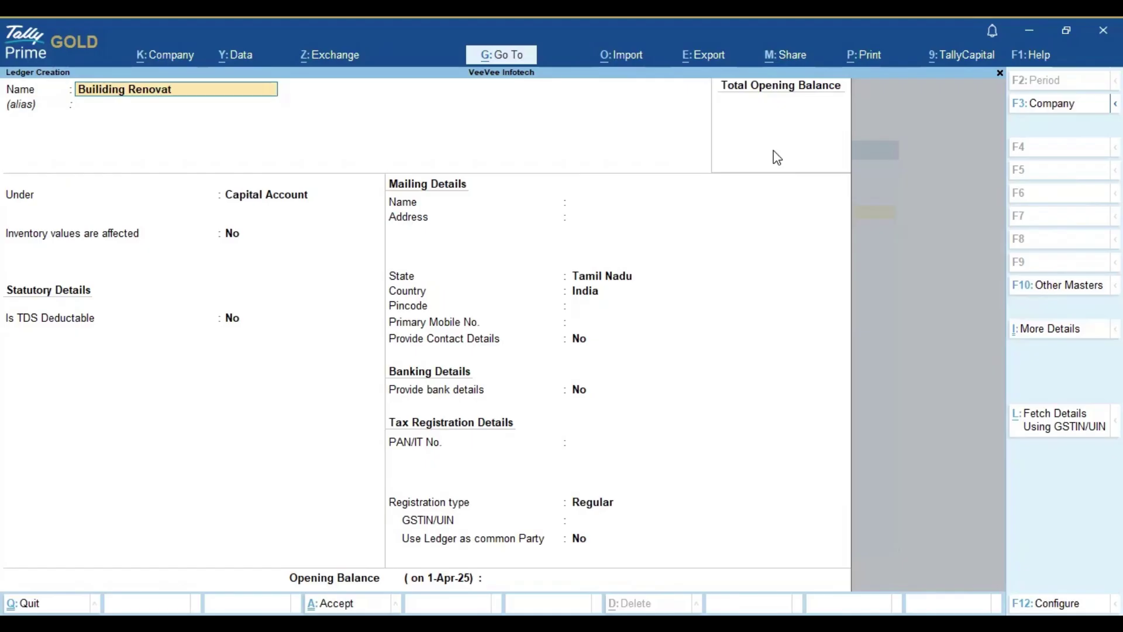
{"action": "type", "text": "tion"}
{"action": "key", "text": "Return"}
{"action": "key", "text": "Return"}
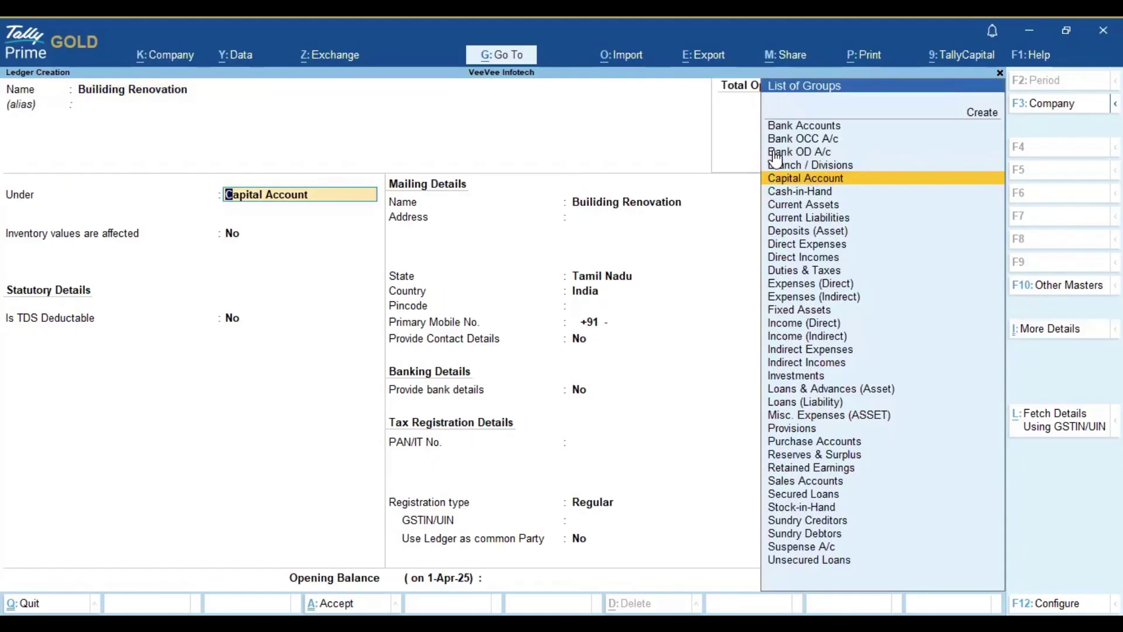
{"action": "type", "text": "Indir"}
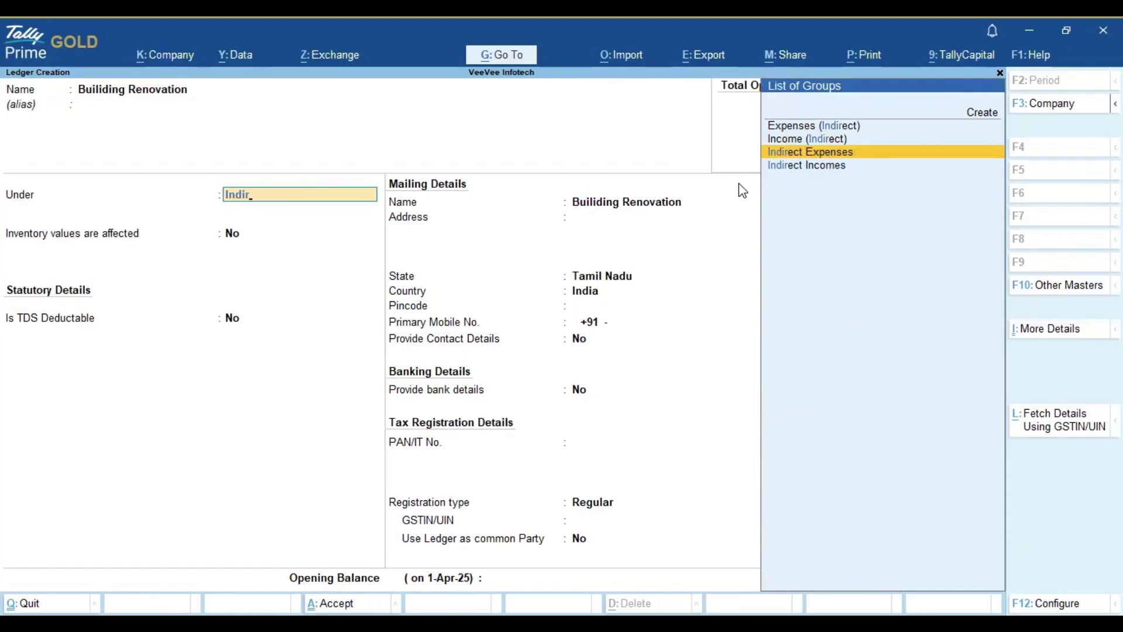
{"action": "key", "text": "Return"}
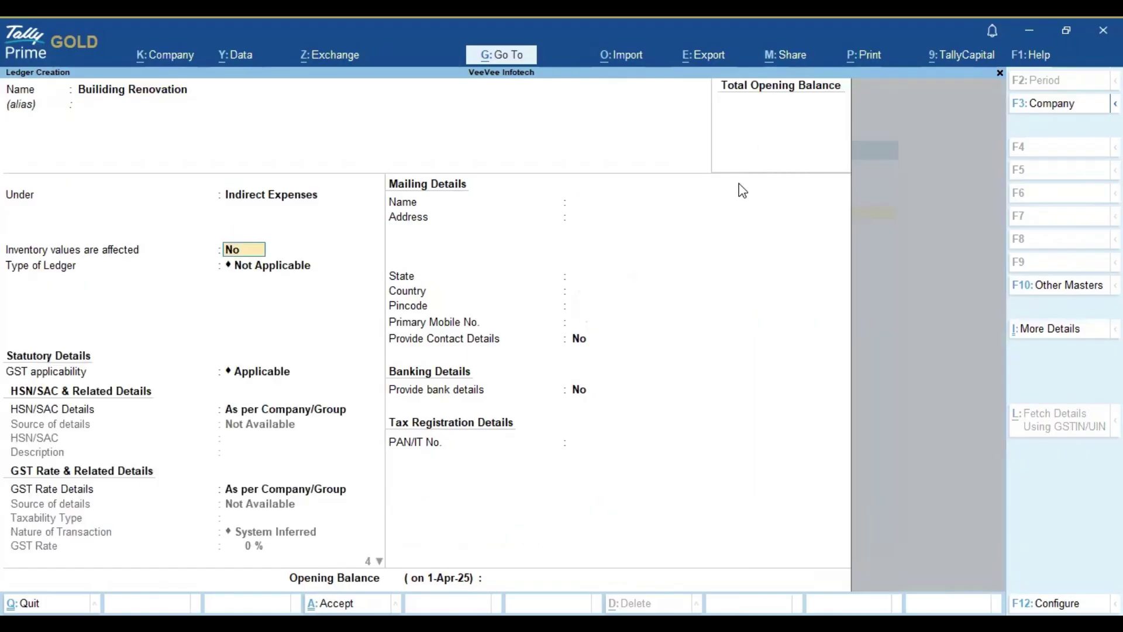
Keep GST applicable and set the HSN/SAC details to Specify Details Here, leaving the code and description blank
{"action": "key", "text": "Return"}
{"action": "key", "text": "Return"}
{"action": "key", "text": "Return"}
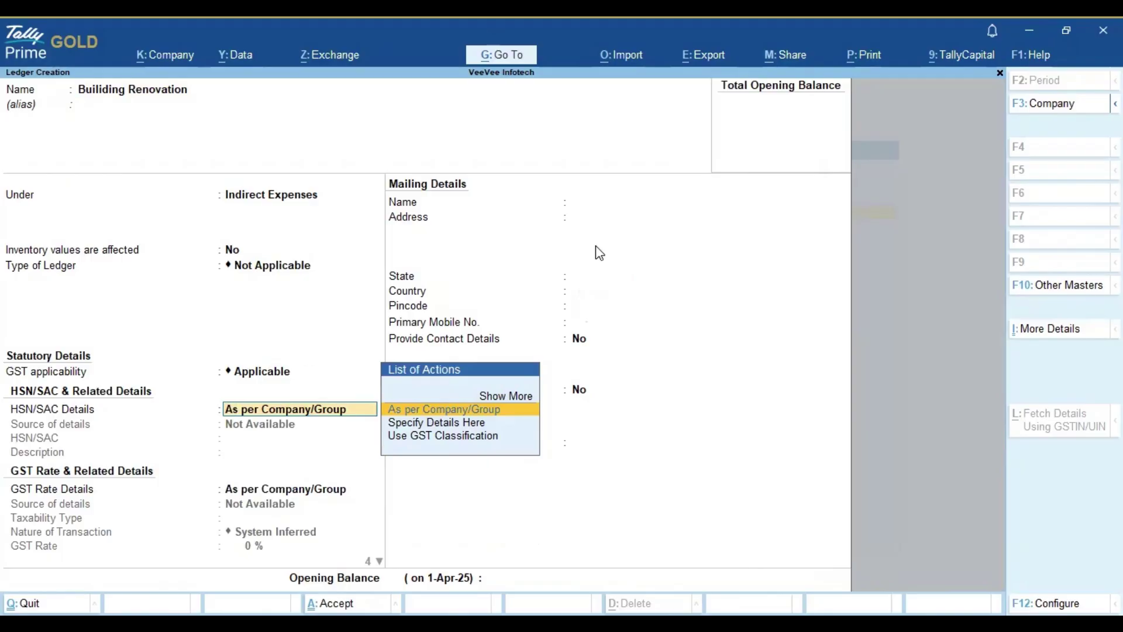
{"action": "key", "text": "Down"}
{"action": "key", "text": "Return"}
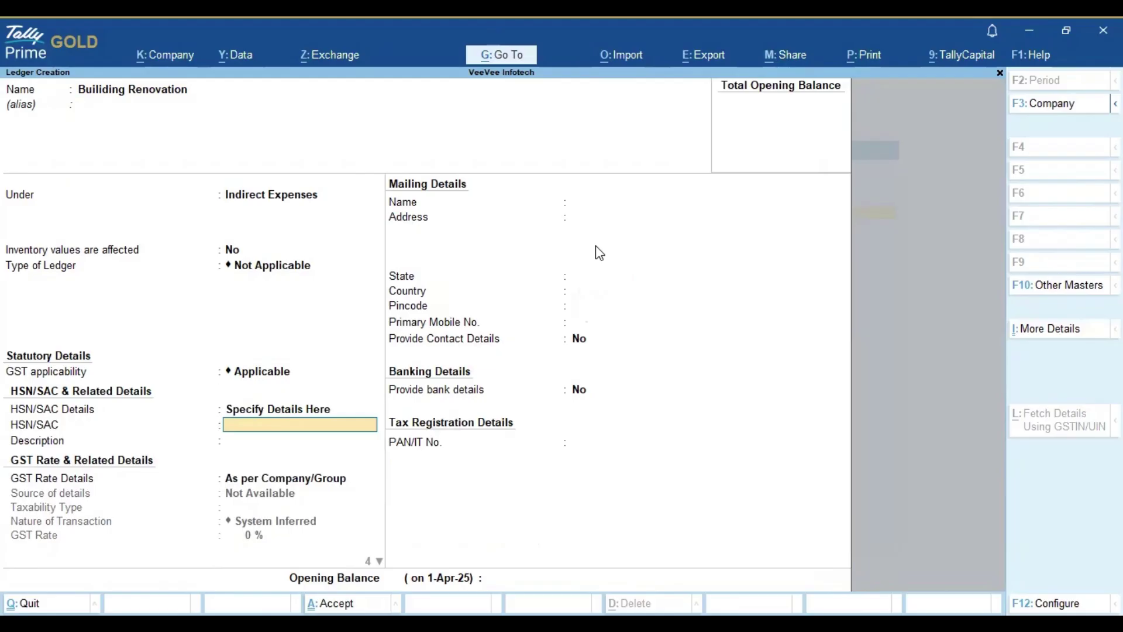
{"action": "key", "text": "Return"}
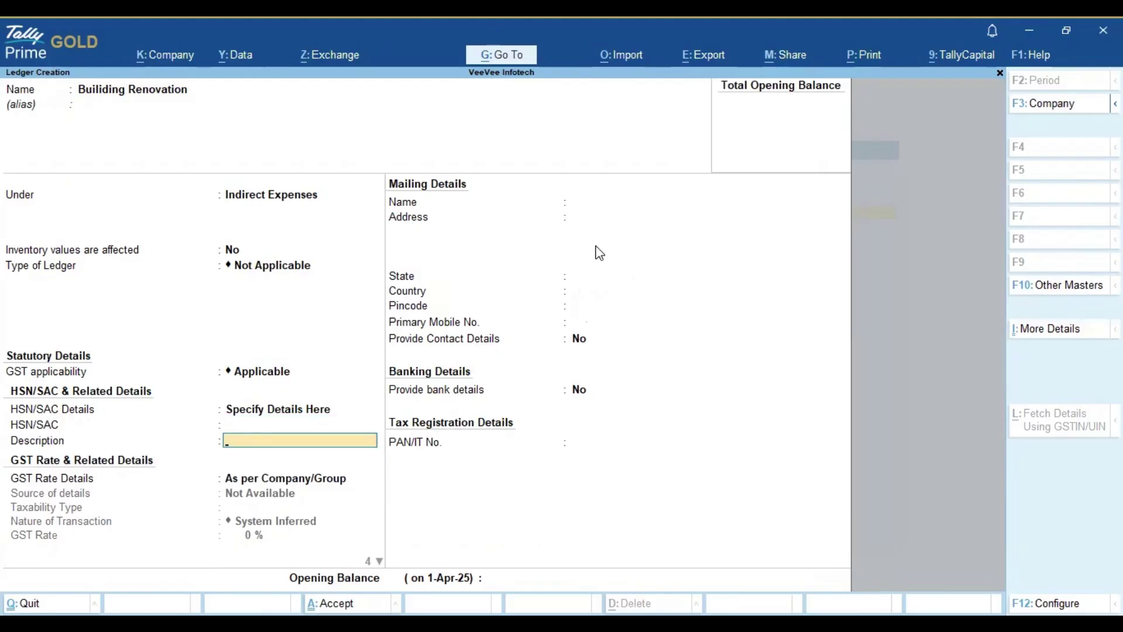
{"action": "key", "text": "Return"}
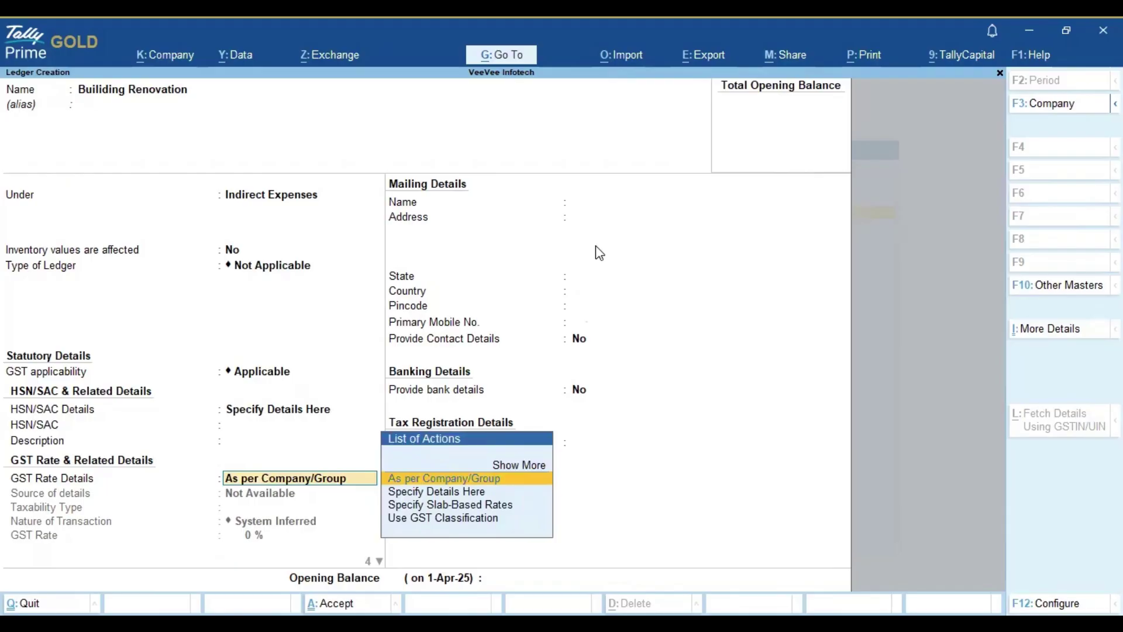
Specify the GST rate details in the ledger as Taxable, with System Inferred nature of transaction and an 18% rate
{"action": "key", "text": "Down"}
{"action": "key", "text": "Down"}
{"action": "key", "text": "Up"}
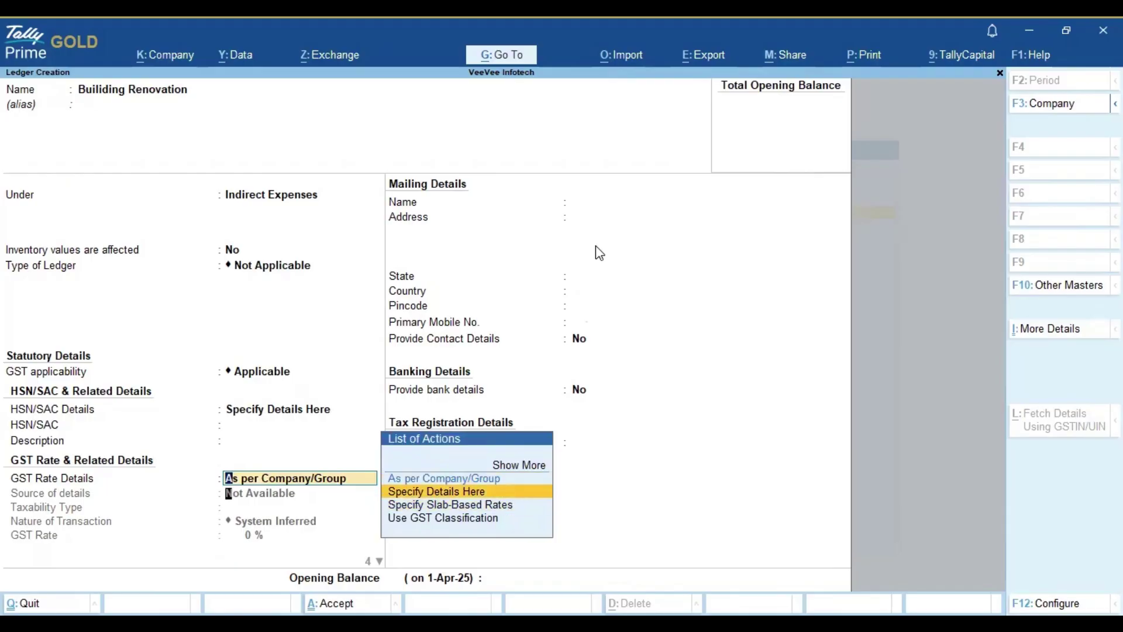
{"action": "key", "text": "Return"}
{"action": "key", "text": "Return"}
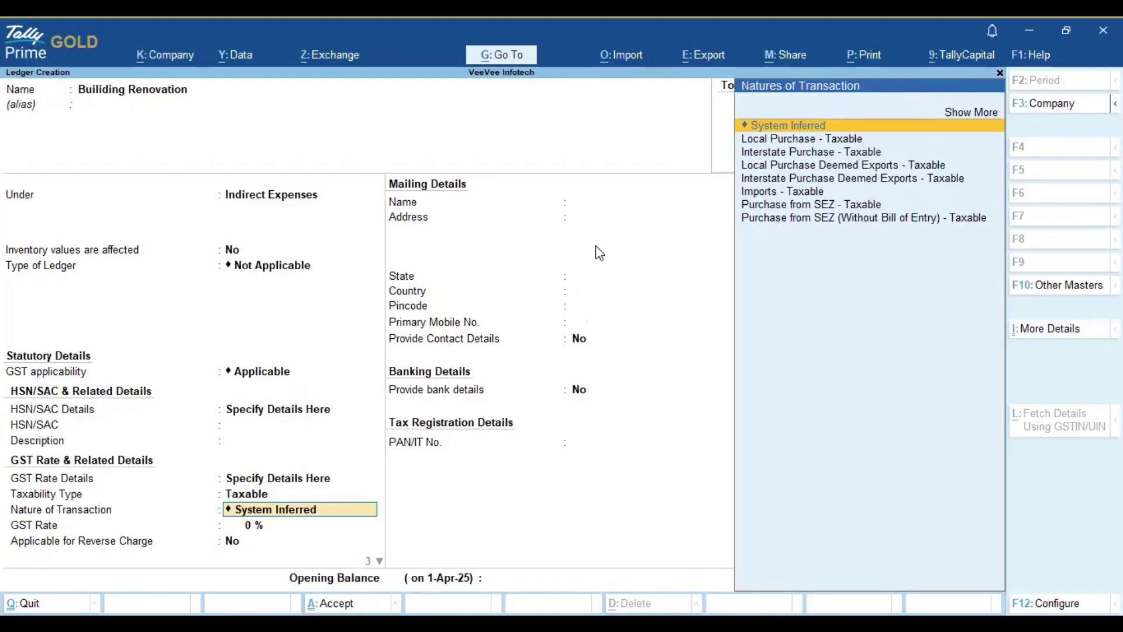
{"action": "key", "text": "Return"}
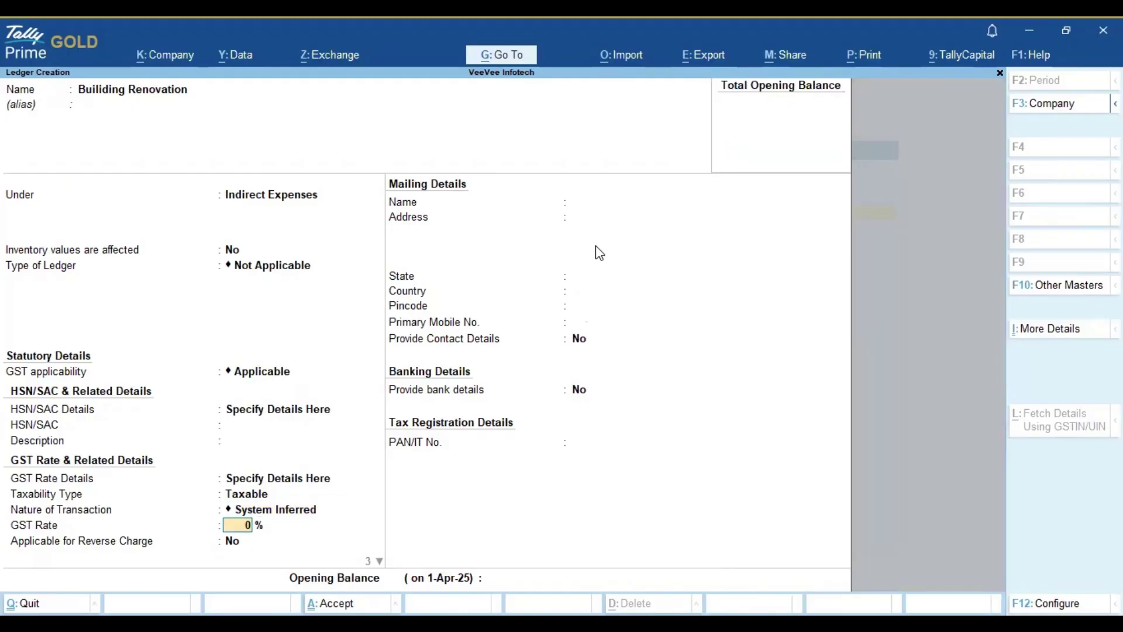
{"action": "type", "text": "18"}
{"action": "key", "text": "Return"}
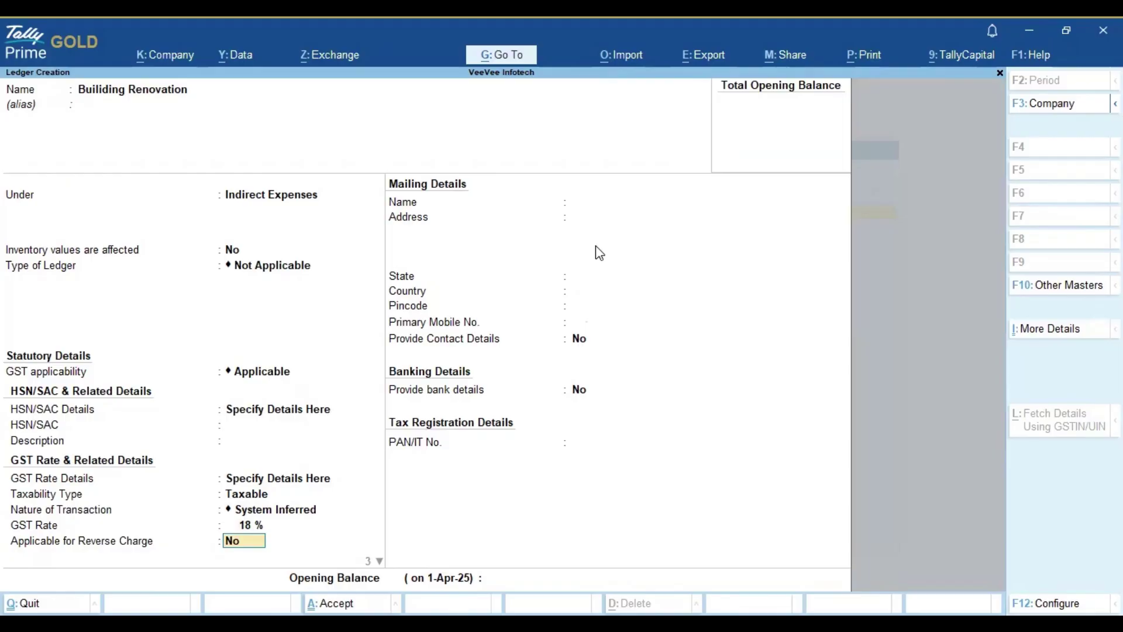
Leave reverse charge as No and set Eligible for Input Tax Credit to No
{"action": "key", "text": "Return"}
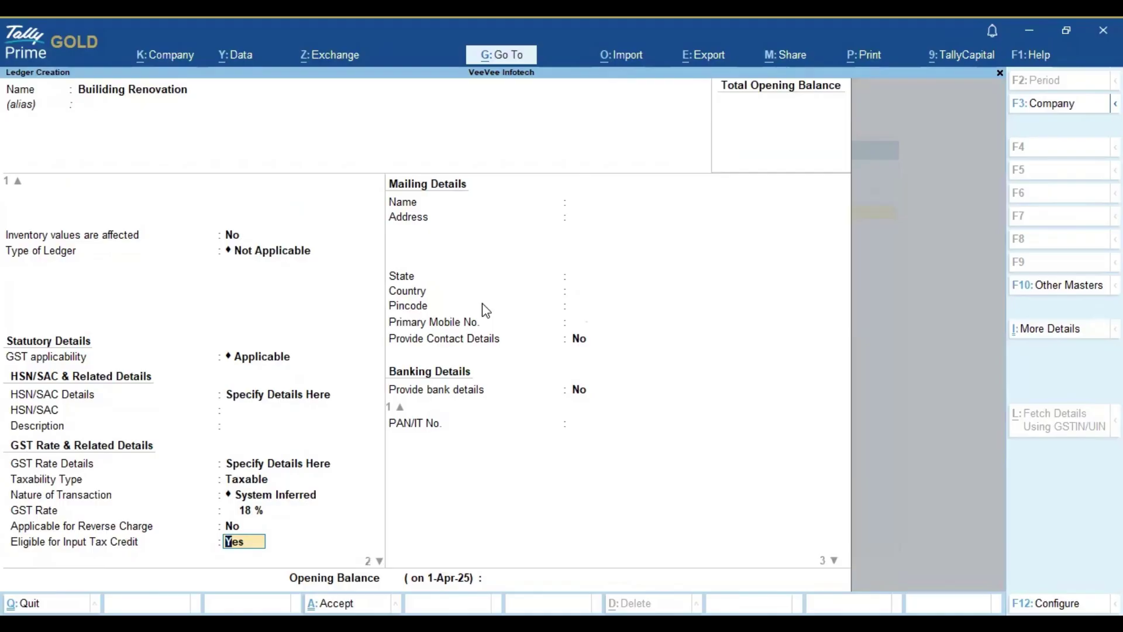
{"action": "type", "text": "n"}
{"action": "key", "text": "Return"}
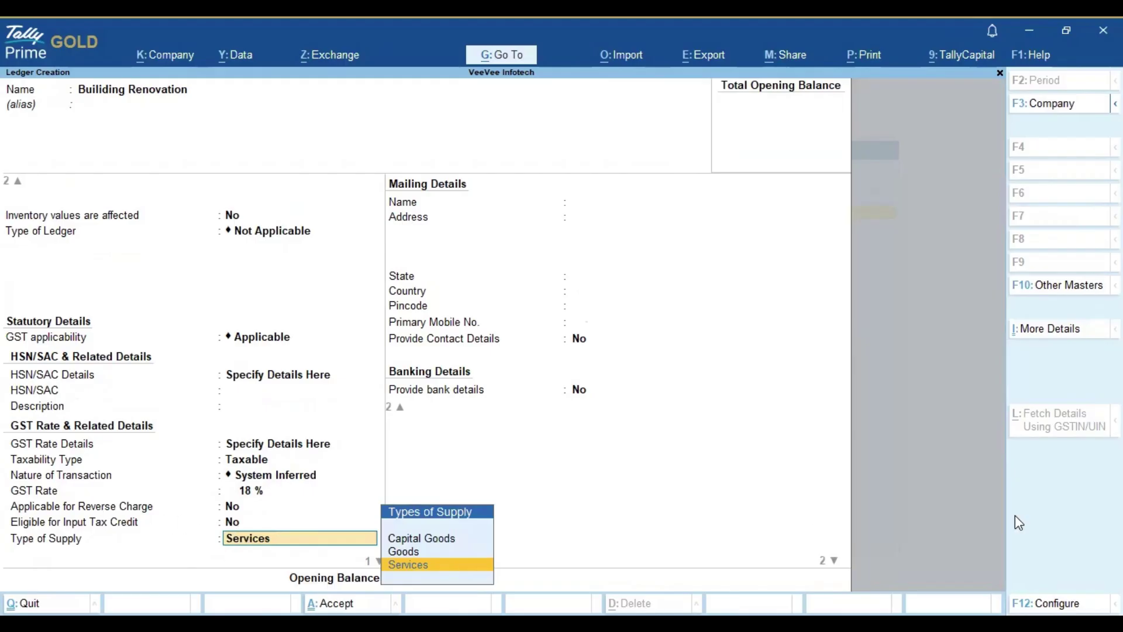
Review the GST options in the ledger configuration, including Reverse Charge, Eligible for Input Tax Credit and Type of Supply
{"action": "key", "text": "F12"}
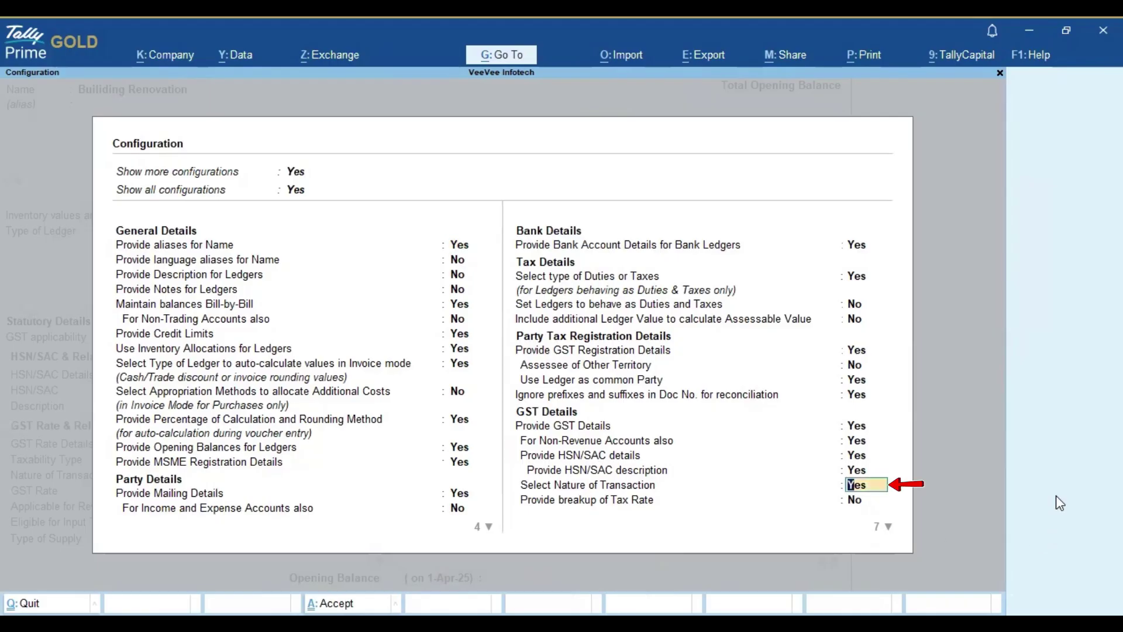
{"action": "key", "text": "Down"}
{"action": "key", "text": "Down"}
{"action": "key", "text": "Down"}
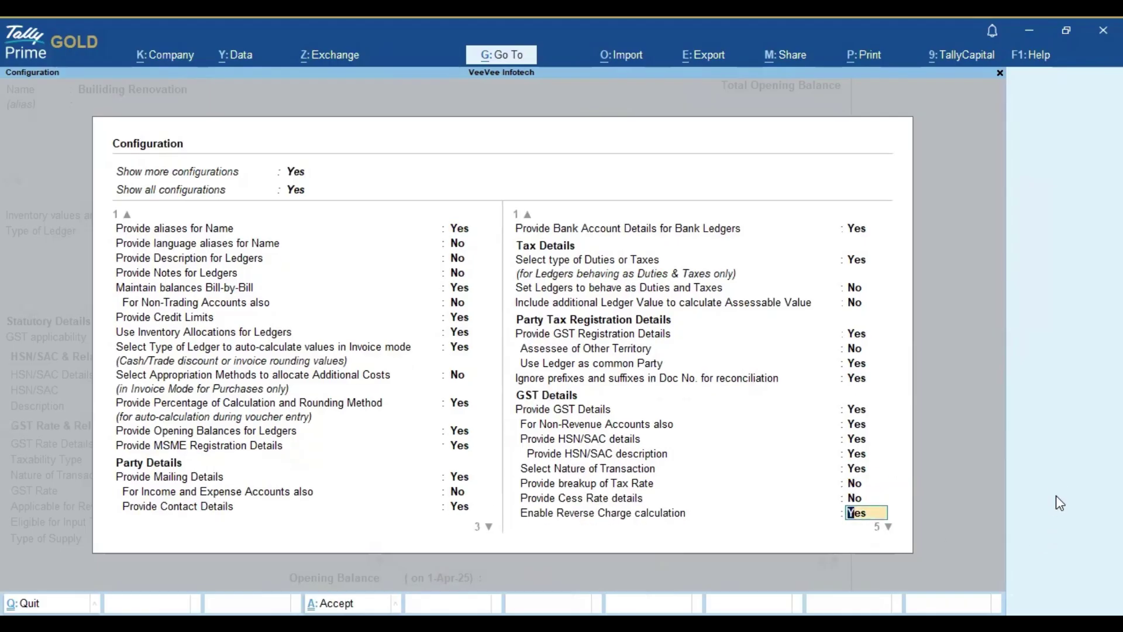
{"action": "key", "text": "Down"}
{"action": "key", "text": "Down"}
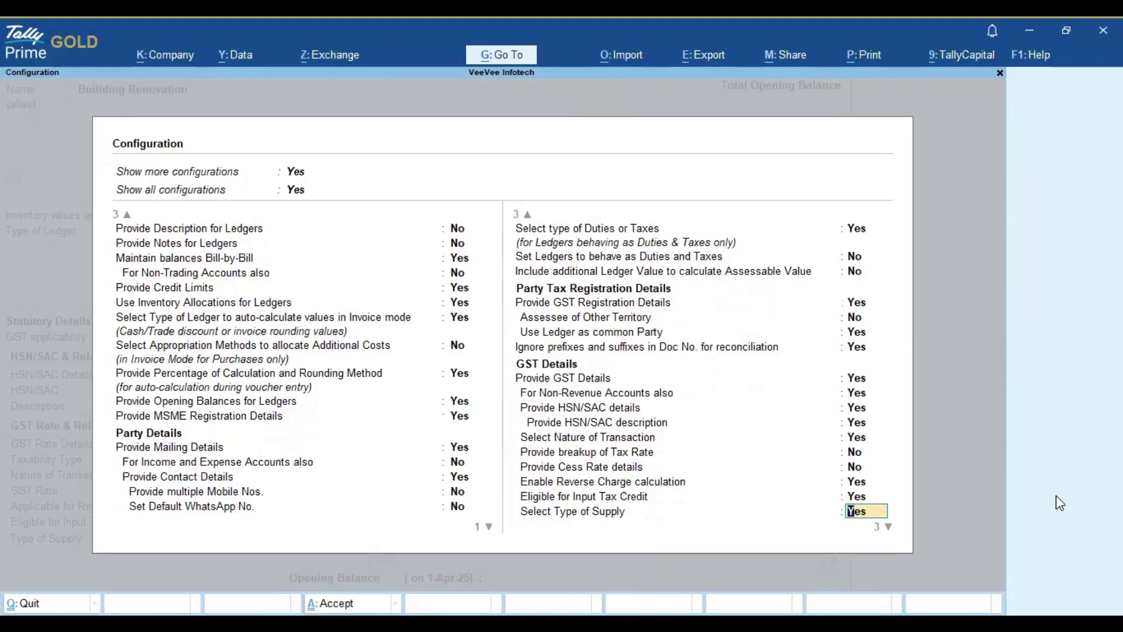
{"action": "key", "text": "Down"}
{"action": "key", "text": "Down"}
{"action": "key", "text": "Up"}
{"action": "key", "text": "Up"}
{"action": "key", "text": "Up"}
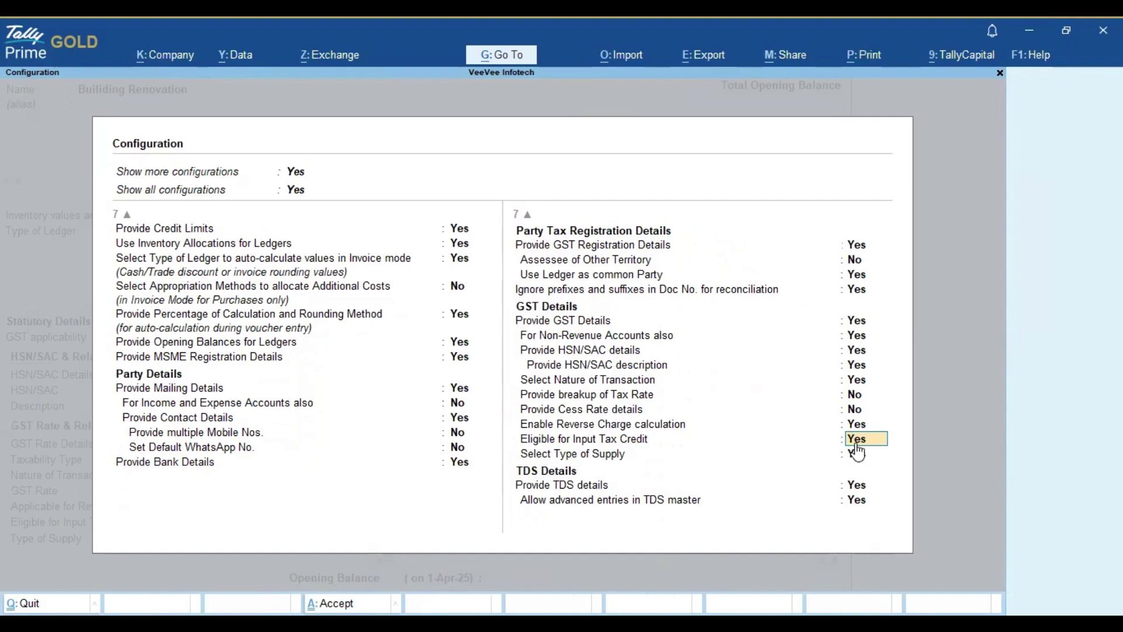
{"action": "key", "text": "ctrl+a"}
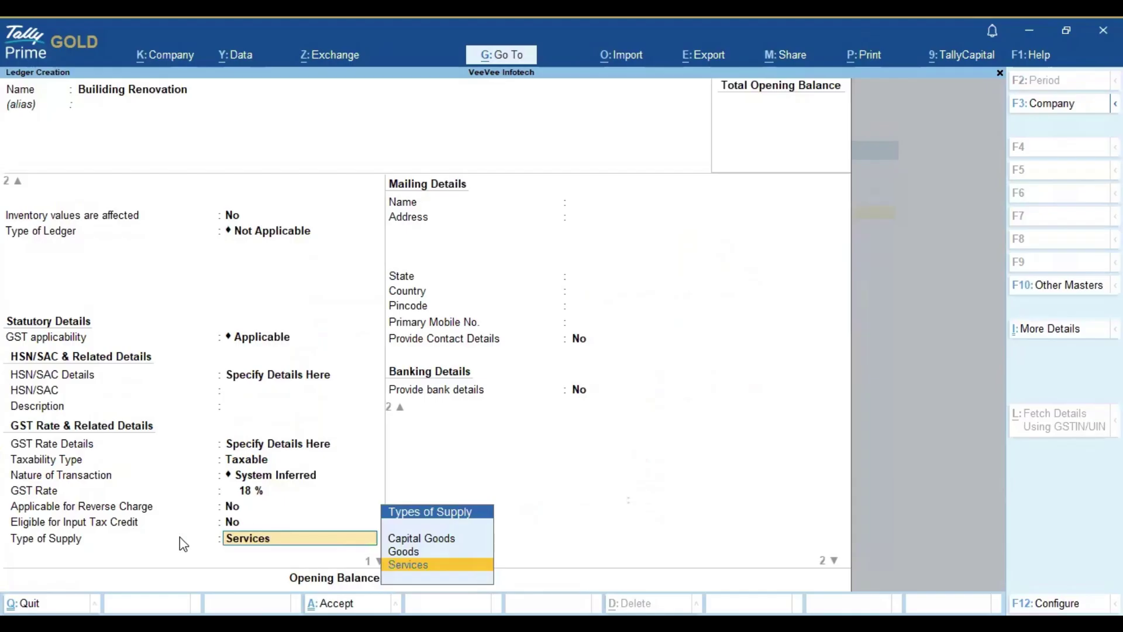
Keep Services as the type of supply, leave other statutory details as No, and save the renovation ledger
{"action": "key", "text": "Return"}
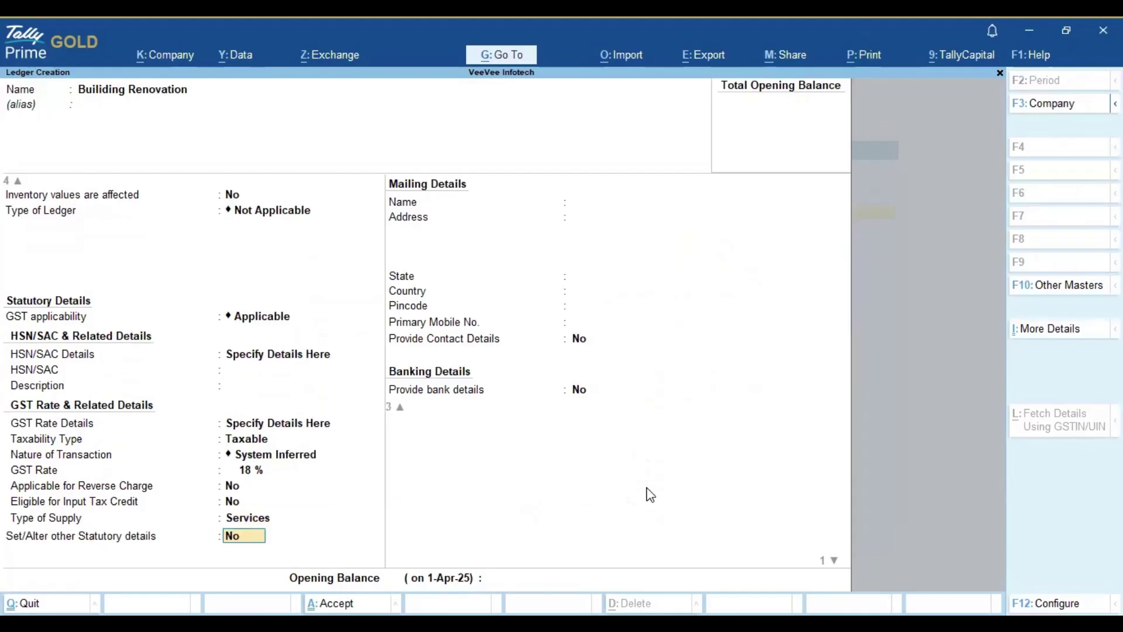
{"action": "key", "text": "Return"}
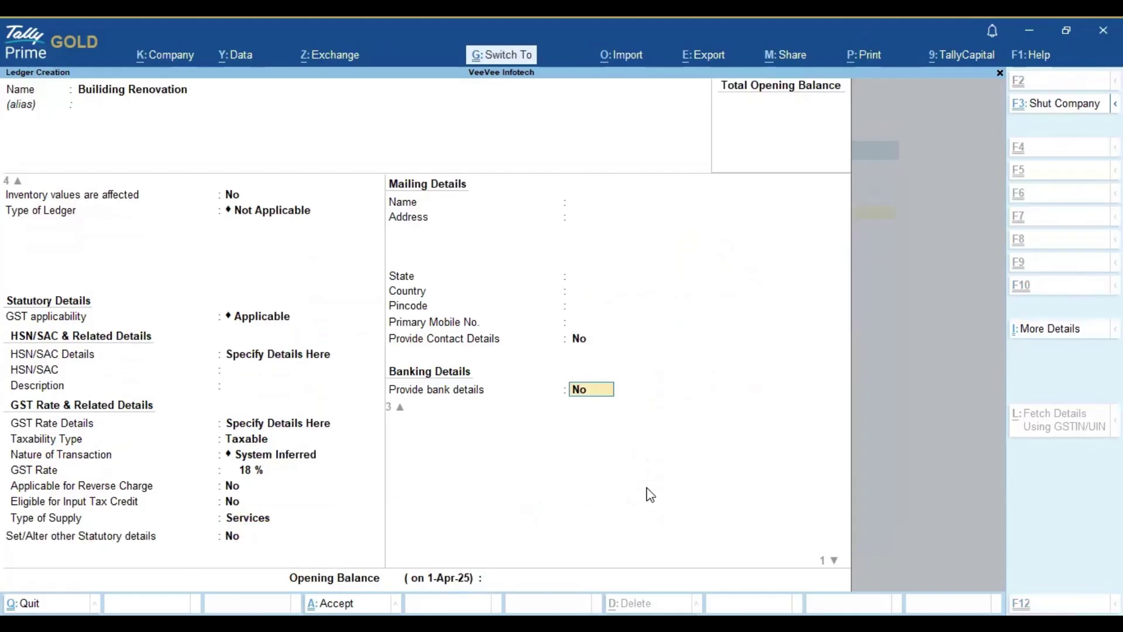
{"action": "key", "text": "ctrl+a"}
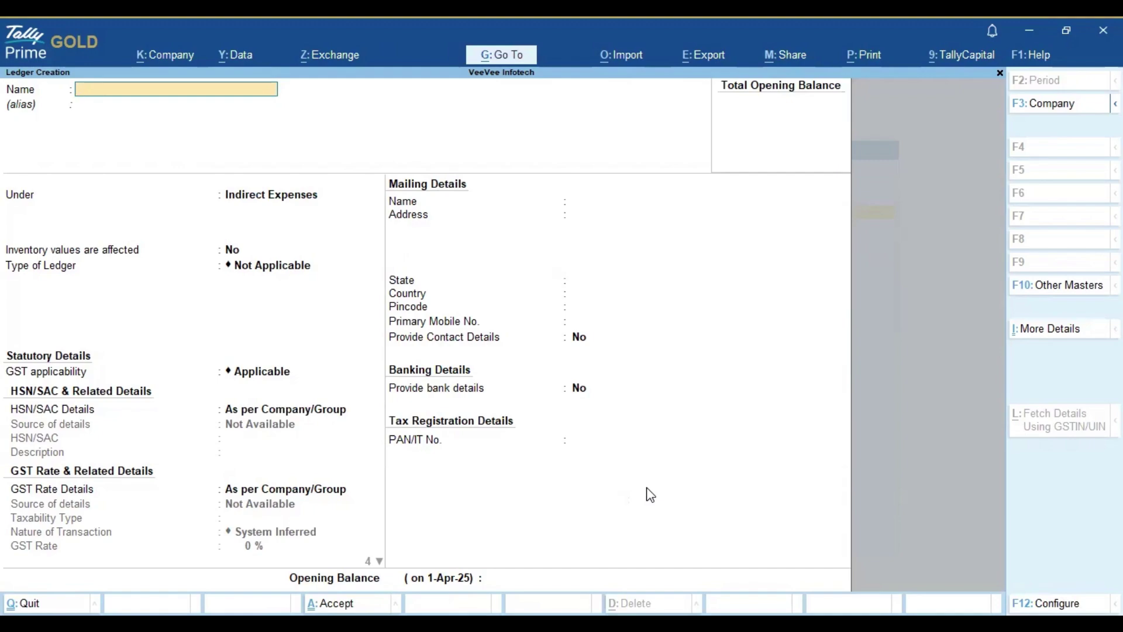
Name the next ledger "Ineligible Input CGST" and place it under the Duties & Taxes group
{"action": "type", "text": "Ineligible Input CGST"}
{"action": "key", "text": "ctrl"}
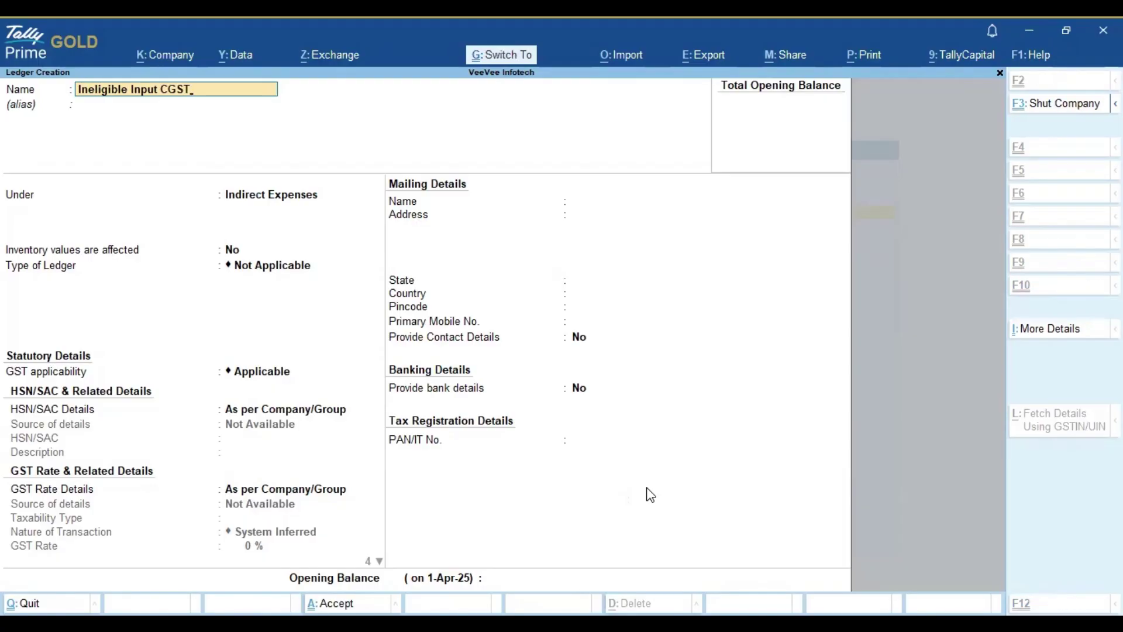
{"action": "key", "text": "Return"}
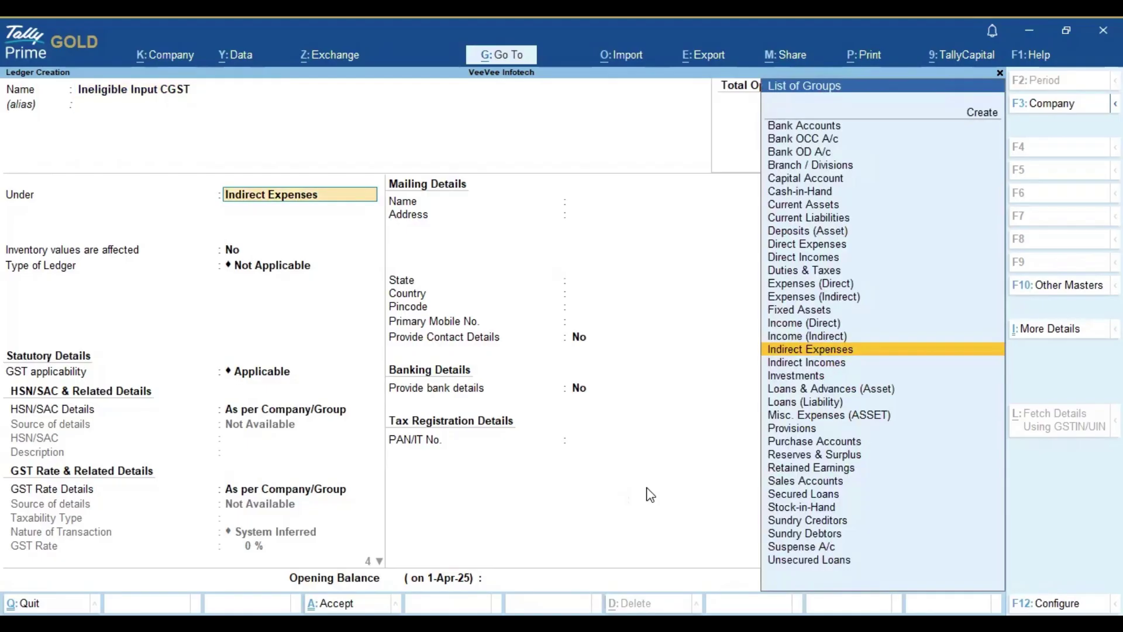
{"action": "type", "text": "DU"}
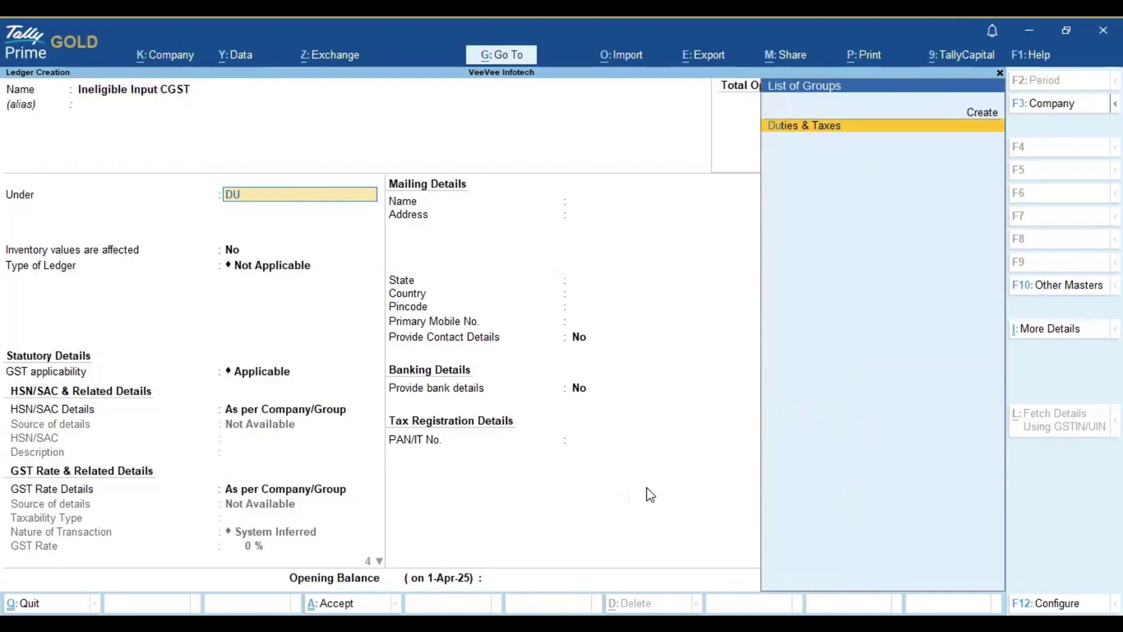
{"action": "key", "text": "Return"}
Set the duty type to GST and the tax type to CGST, keep 0% calculation, and save the ledger
{"action": "type", "text": "G"}
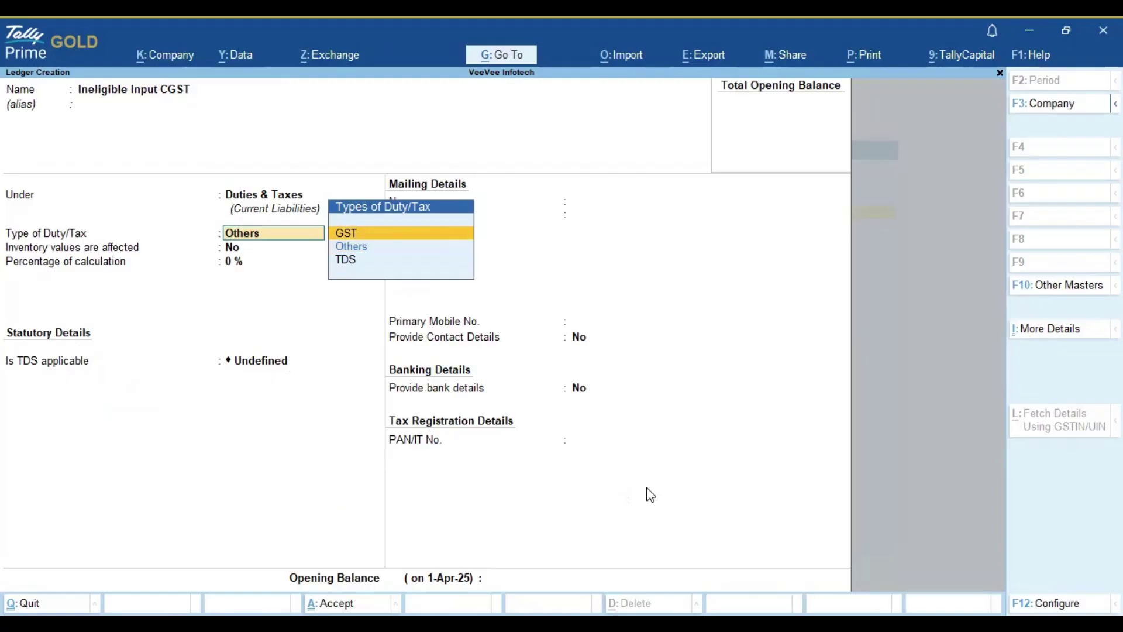
{"action": "key", "text": "Return"}
{"action": "key", "text": "Down"}
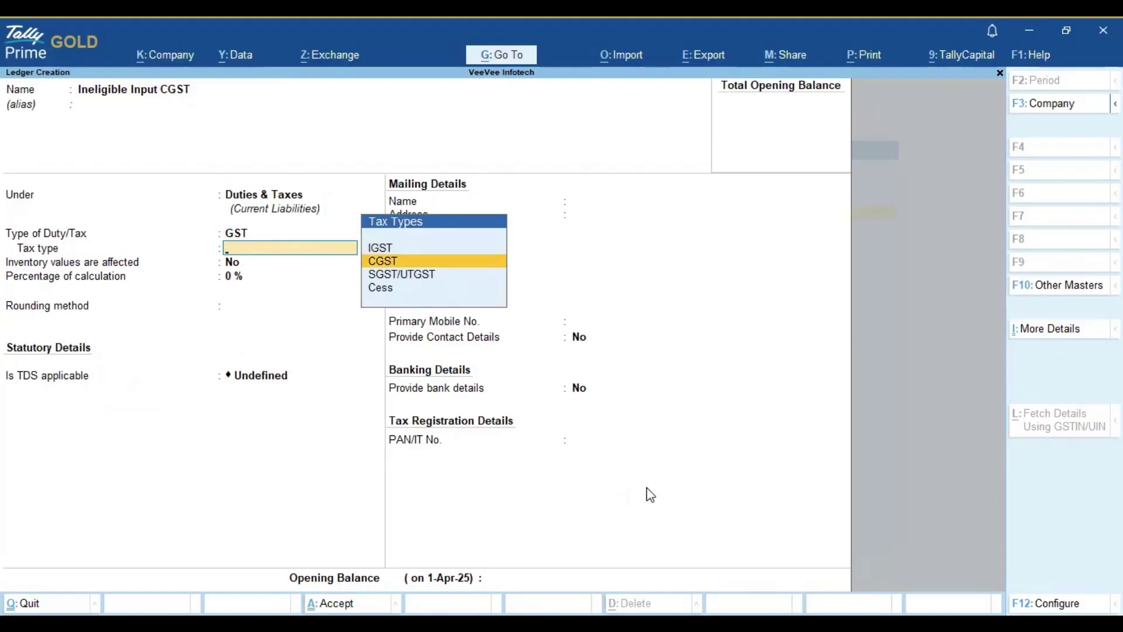
{"action": "key", "text": "Return"}
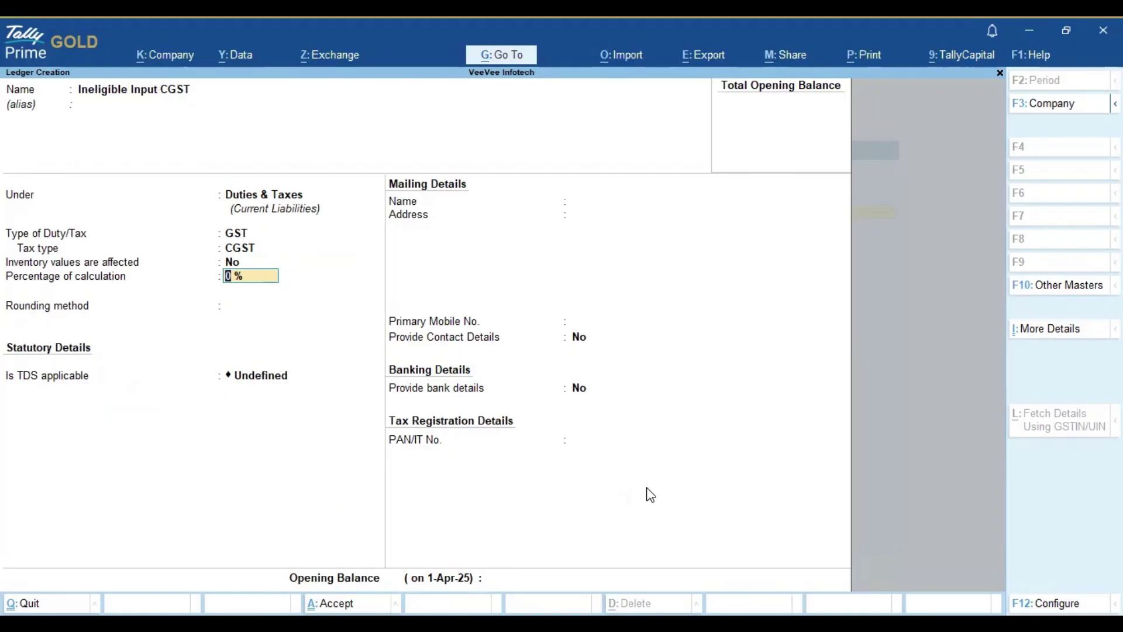
{"action": "key", "text": "Return"}
{"action": "key", "text": "Return"}
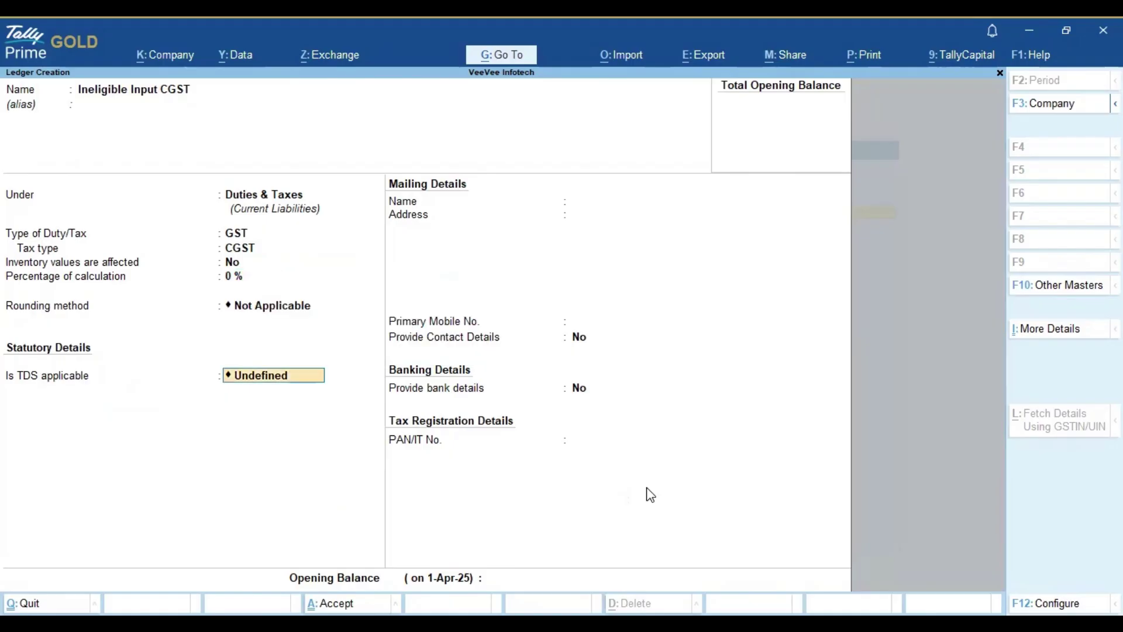
{"action": "key", "text": "ctrl"}
{"action": "key", "text": "ctrl+a"}
{"action": "key", "text": "ctrl"}
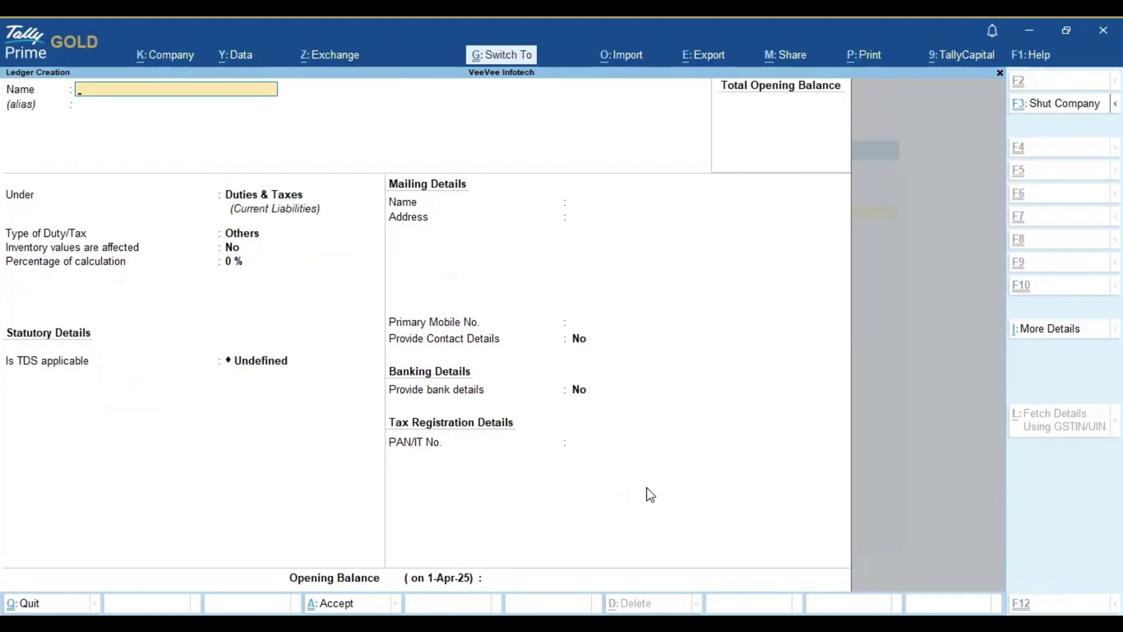
Name another ledger "Ineligible Input SGST" and keep it under the Duties & Taxes group
{"action": "type", "text": "Ineligible Input SGST"}
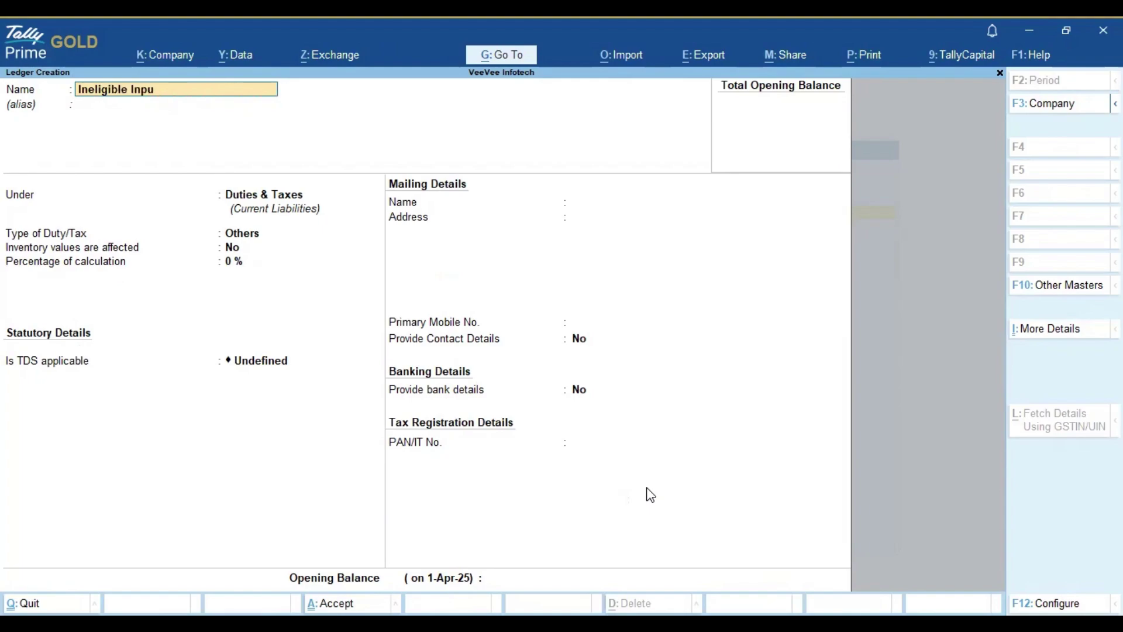
{"action": "key", "text": "Return"}
{"action": "key", "text": "Return"}
{"action": "key", "text": "Return"}
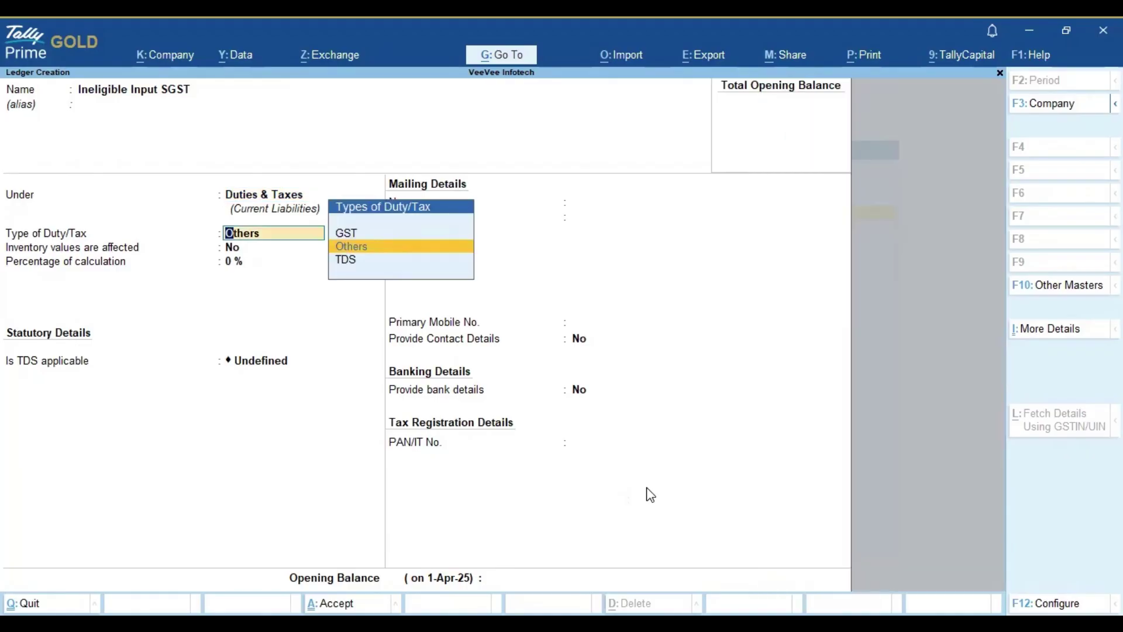
Set the duty type to GST and the tax type to SGST/UTGST, keep 0% calculation, and save the ledger
{"action": "key", "text": "Down"}
{"action": "key", "text": "Up"}
{"action": "key", "text": "Up"}
{"action": "key", "text": "Return"}
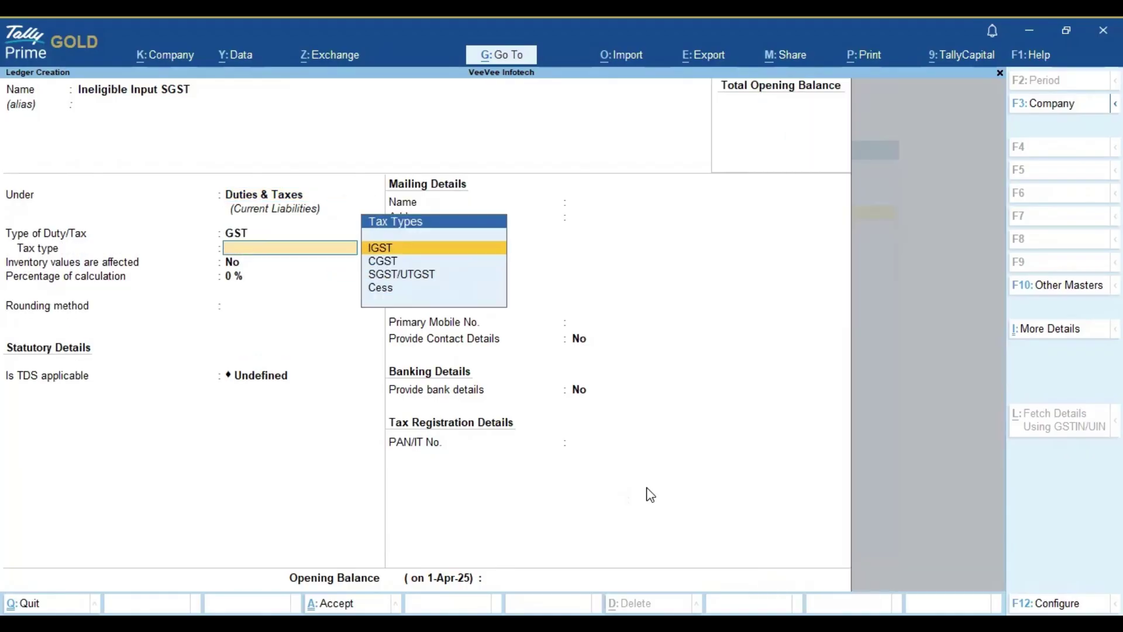
{"action": "key", "text": "Down"}
{"action": "key", "text": "Down"}
{"action": "key", "text": "Return"}
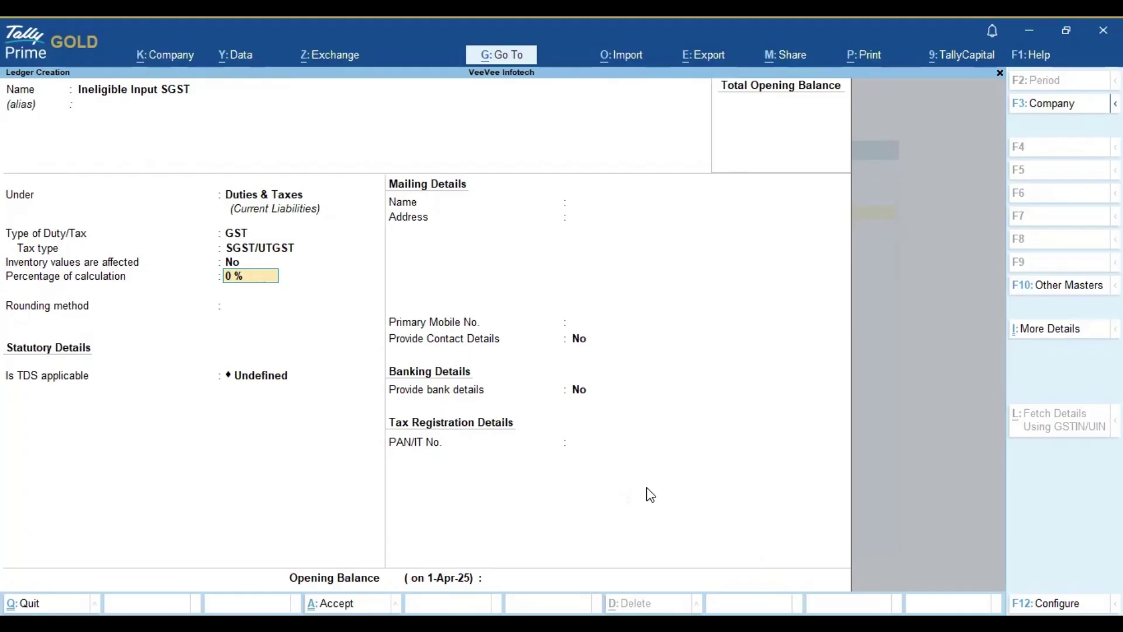
{"action": "key", "text": "ctrl+a"}
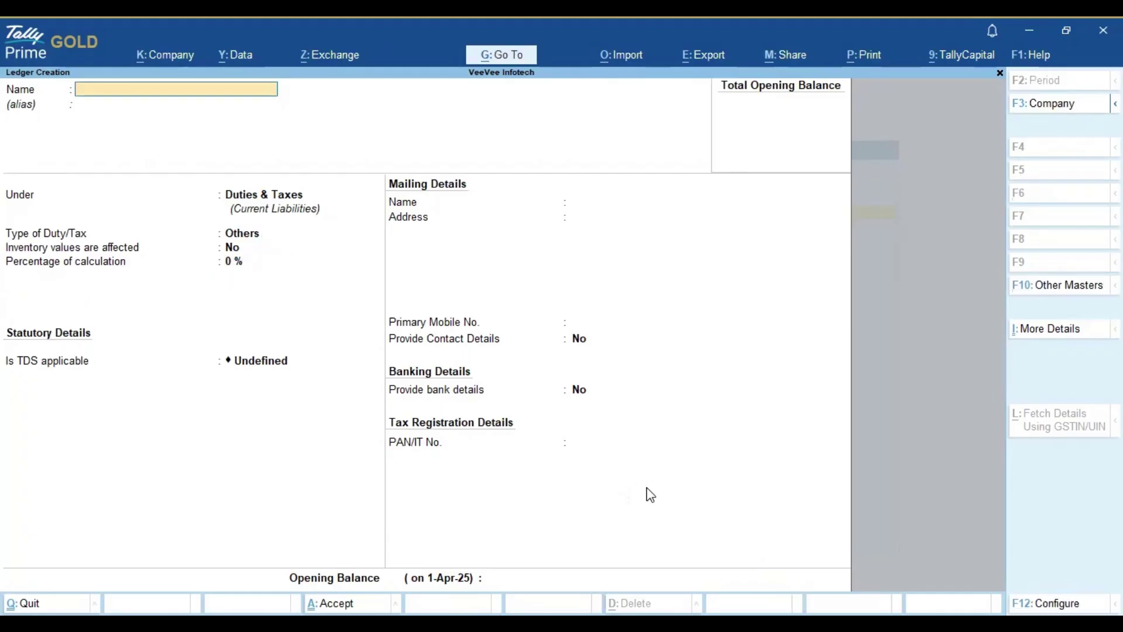
Leave ledger creation and start a purchase voucher in Accounting Invoice mode
{"action": "key", "text": "Escape"}
{"action": "key", "text": "y"}
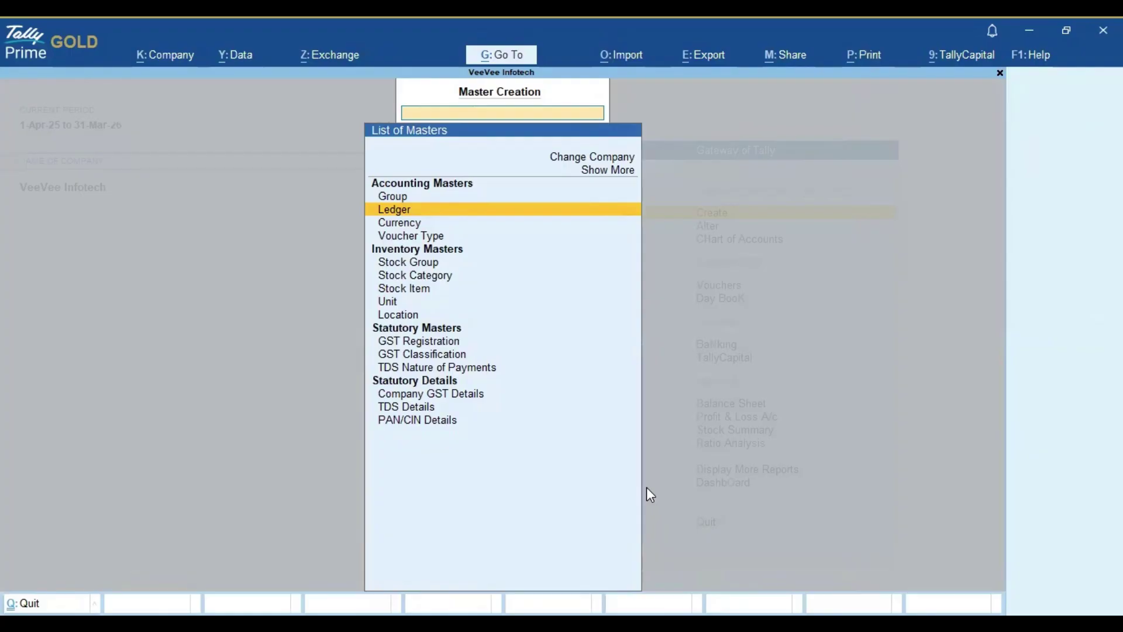
{"action": "key", "text": "Escape"}
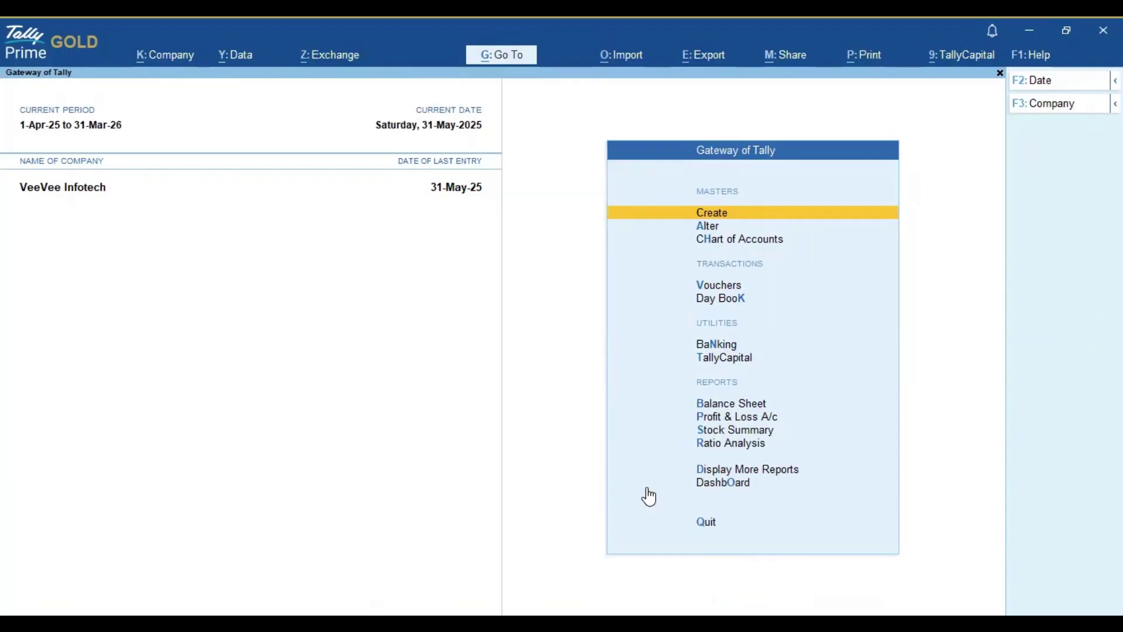
{"action": "key", "text": "Down"}
{"action": "key", "text": "Down"}
{"action": "key", "text": "Down"}
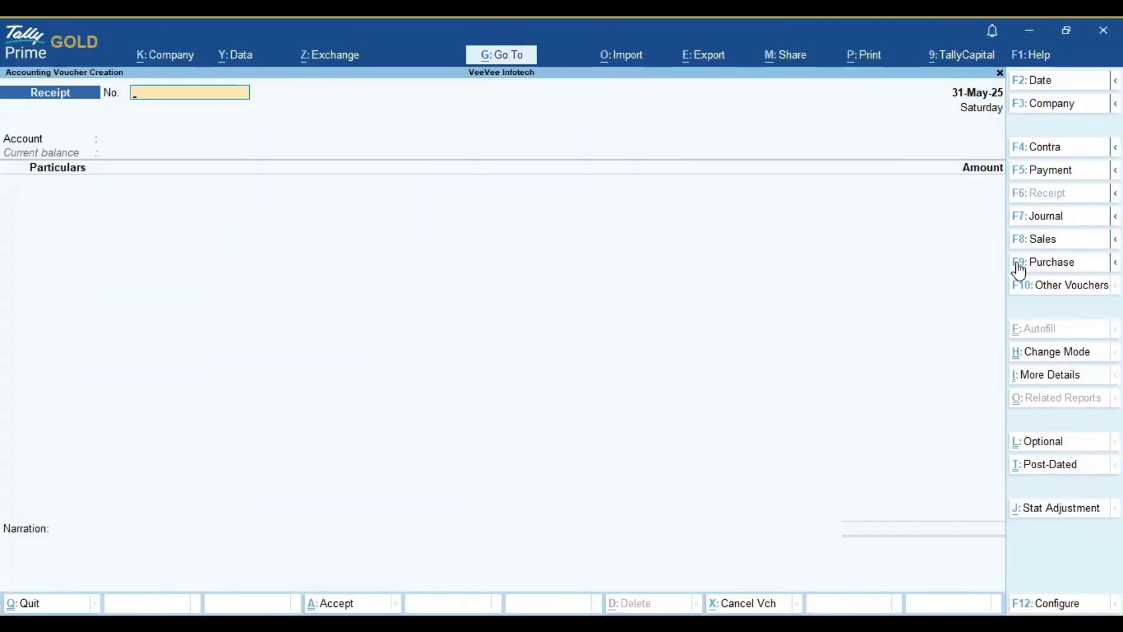
{"action": "left_click", "coordinate": [1030, 264]}
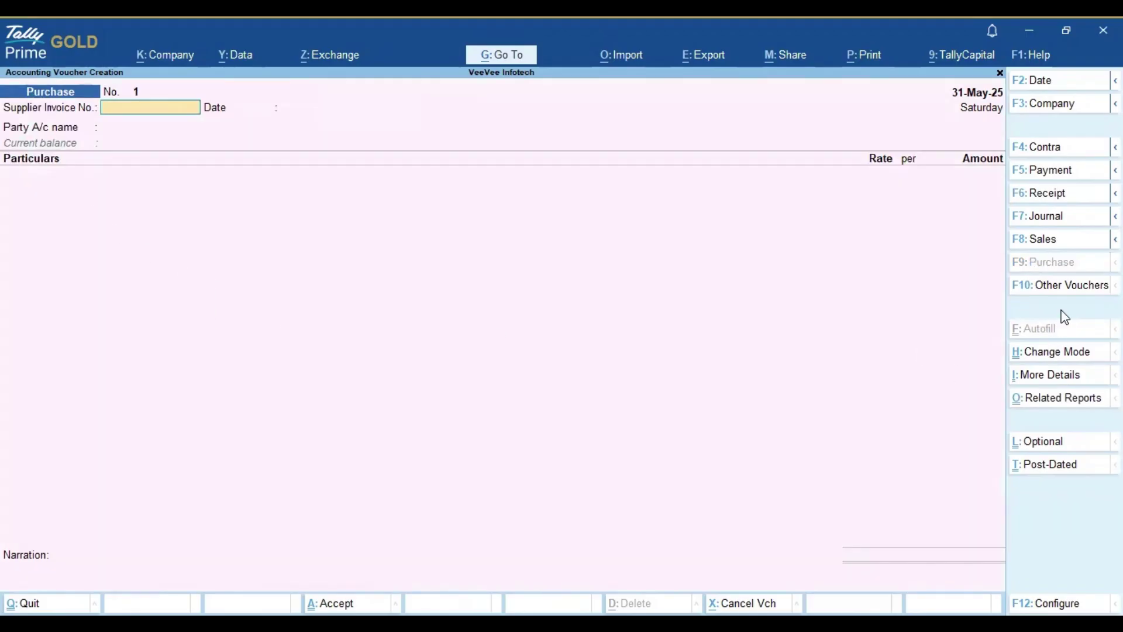
{"action": "left_click", "coordinate": [1057, 352]}
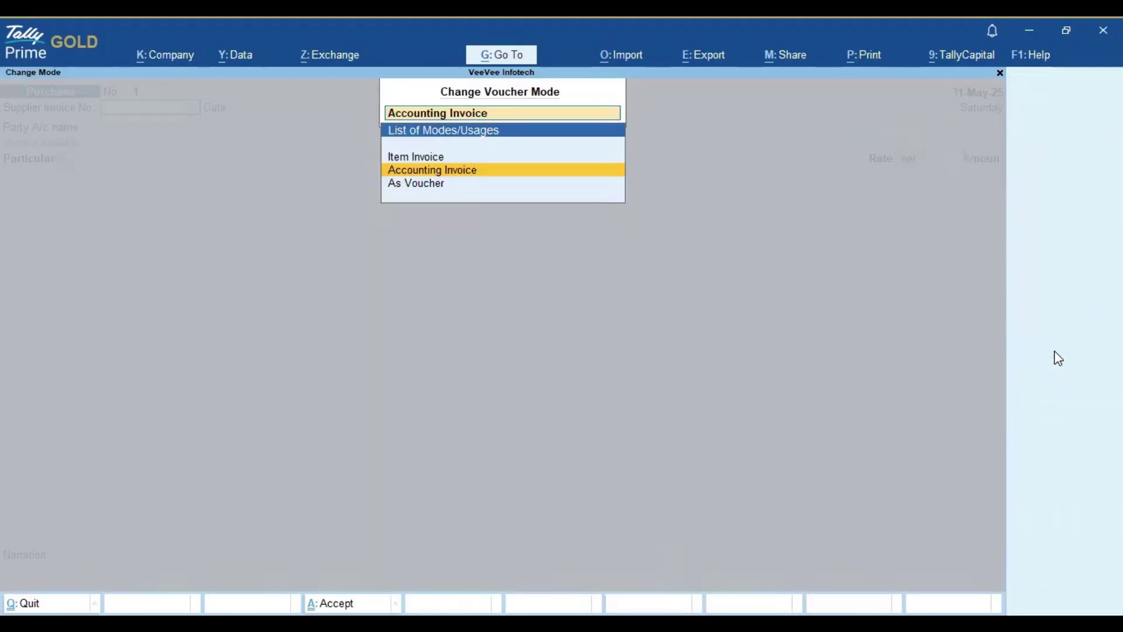
{"action": "key", "text": "Return"}
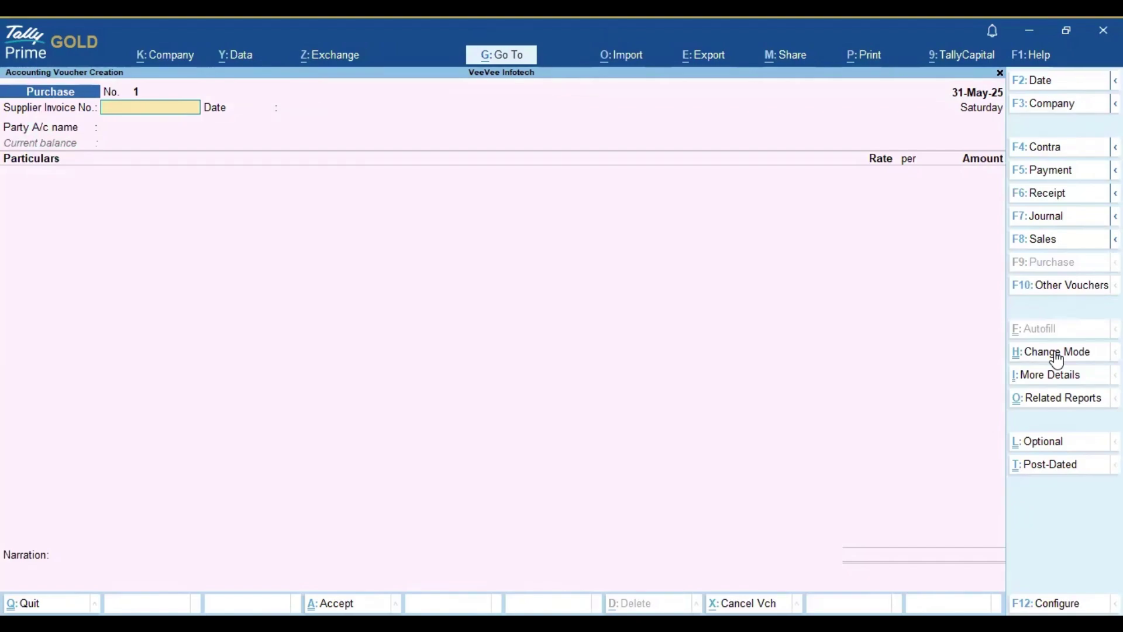
Enter supplier invoice number 1, select RK TRADERS as the party account, and accept its default receipt and party details
{"action": "type", "text": "1"}
{"action": "key", "text": "Return"}
{"action": "key", "text": "Return"}
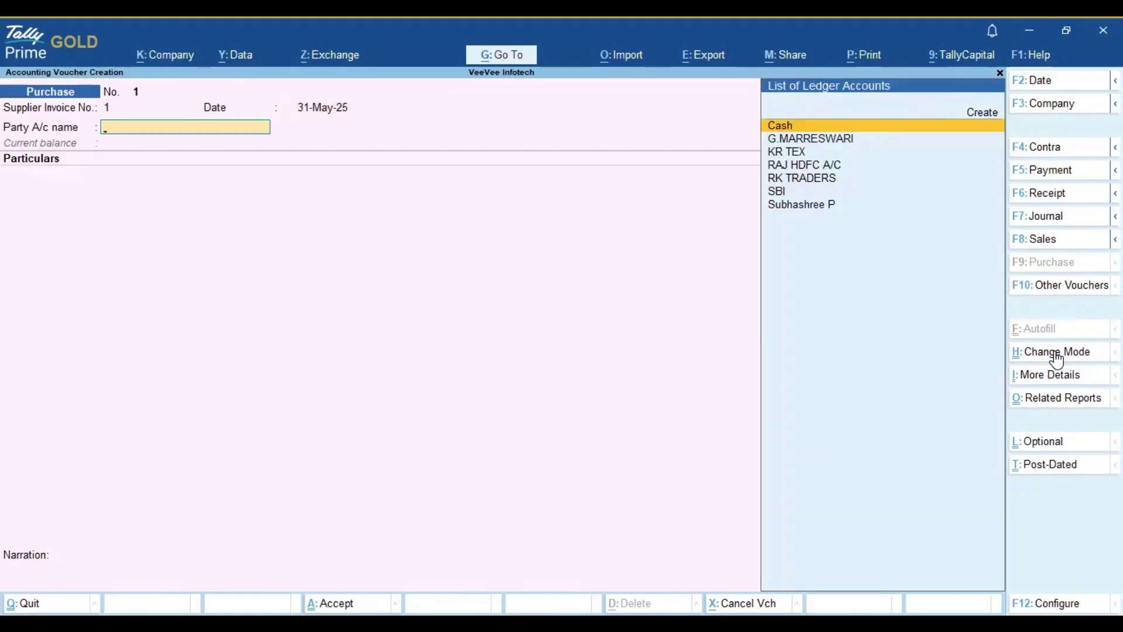
{"action": "key", "text": "Down"}
{"action": "key", "text": "Down"}
{"action": "key", "text": "Down"}
{"action": "key", "text": "Down"}
{"action": "key", "text": "Return"}
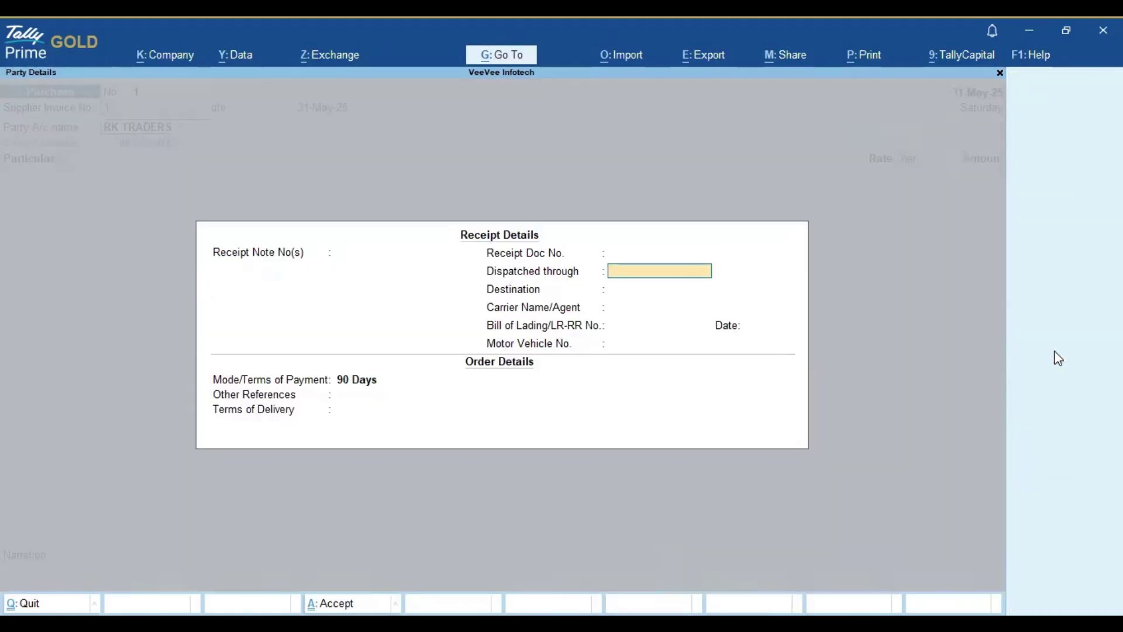
{"action": "key", "text": "Return"}
{"action": "key", "text": "Escape"}
{"action": "key", "text": "Return"}
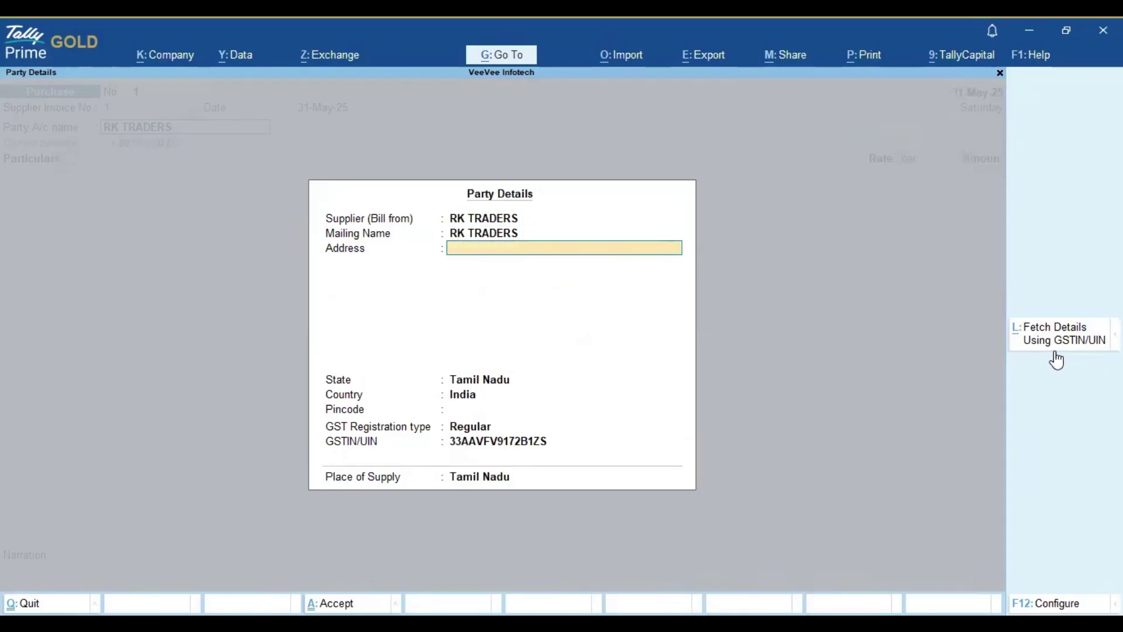
{"action": "key", "text": "ctrl+a"}
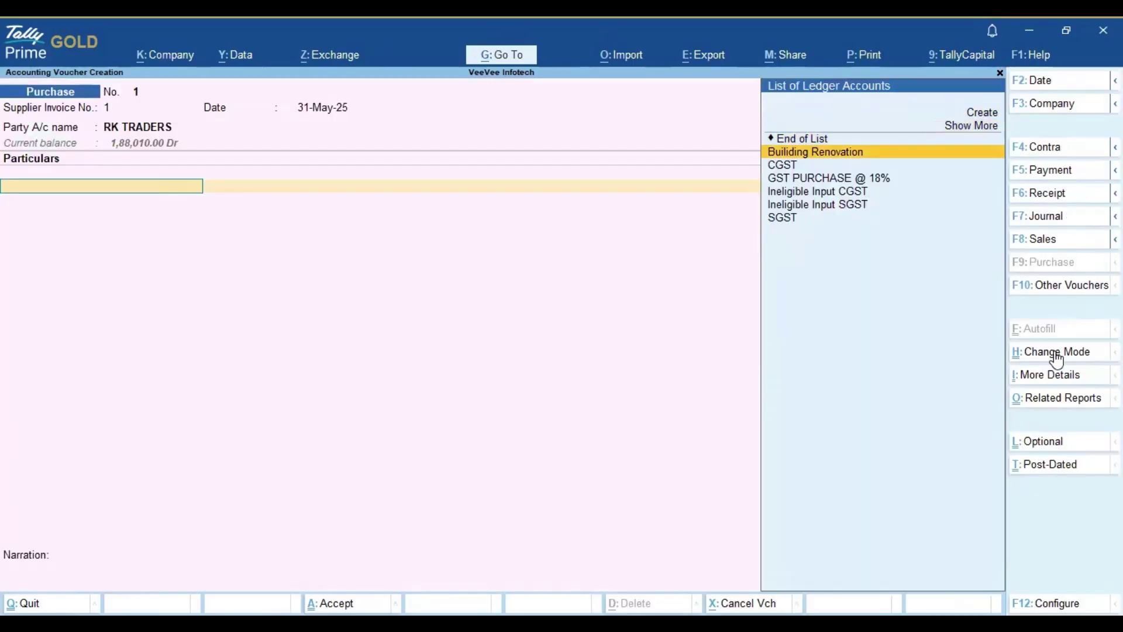
Add the Builiding Renovation ledger to the purchase voucher with an amount of 10000
{"action": "key", "text": "Return"}
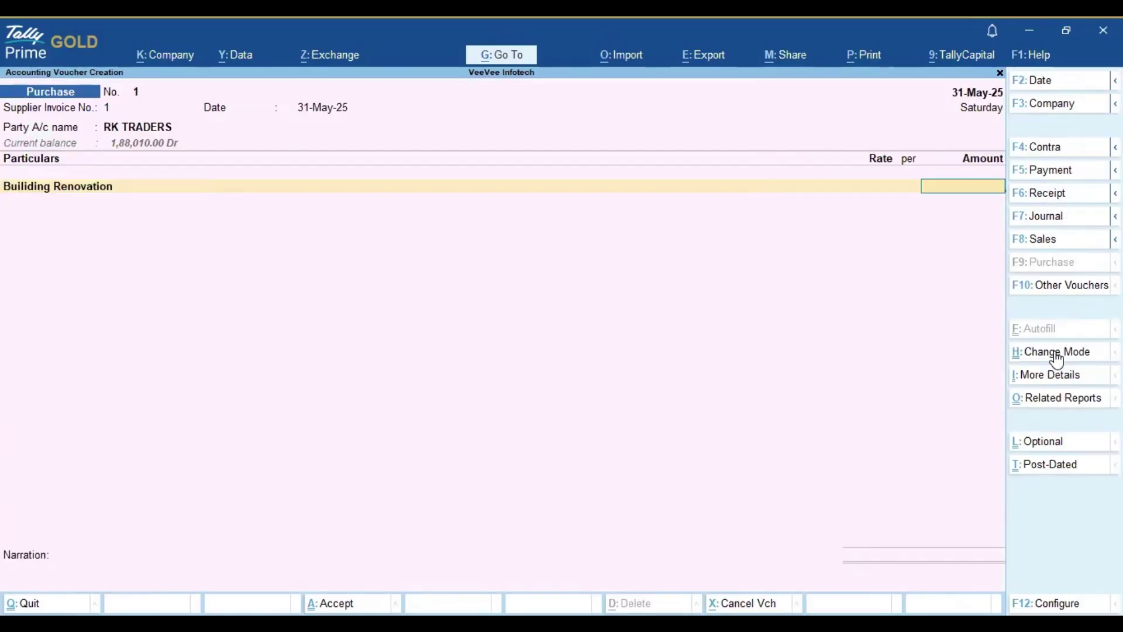
{"action": "type", "text": "10000"}
{"action": "key", "text": "Return"}
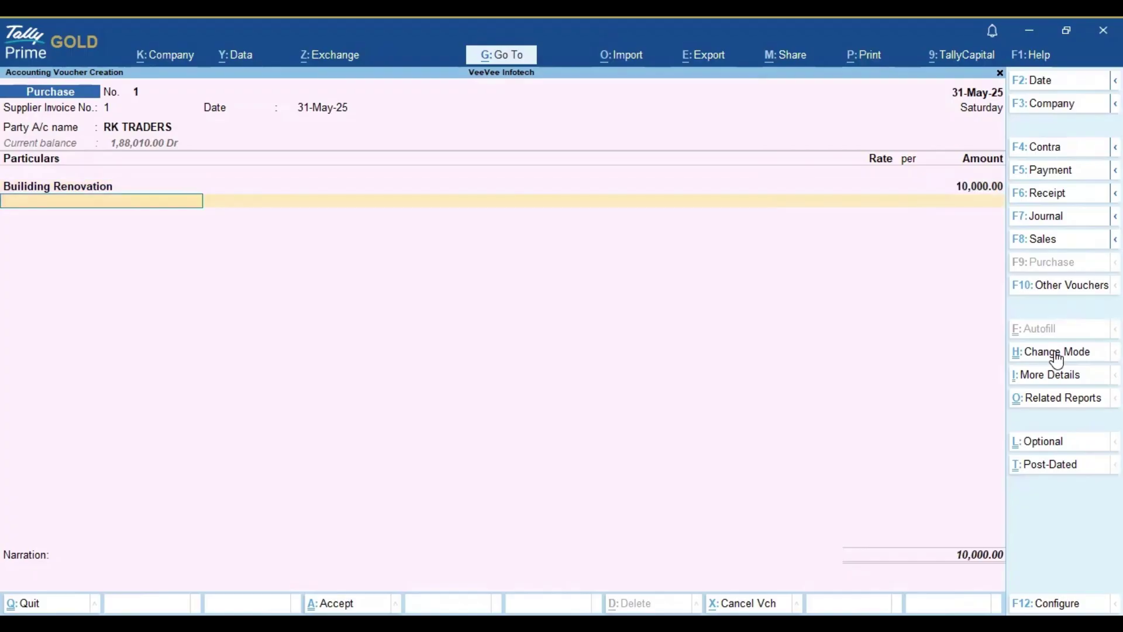
Add the Ineligible Input CGST ledger as the next line, accepting the calculated tax amount
{"action": "key", "text": "Down"}
{"action": "key", "text": "Down"}
{"action": "key", "text": "Down"}
{"action": "key", "text": "Down"}
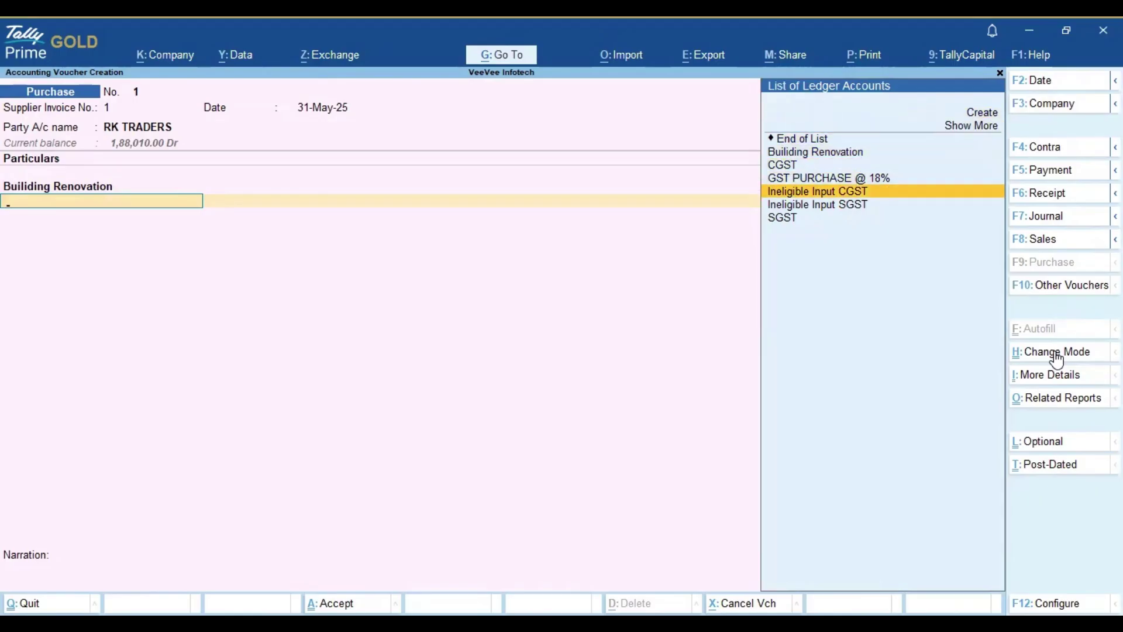
{"action": "key", "text": "Return"}
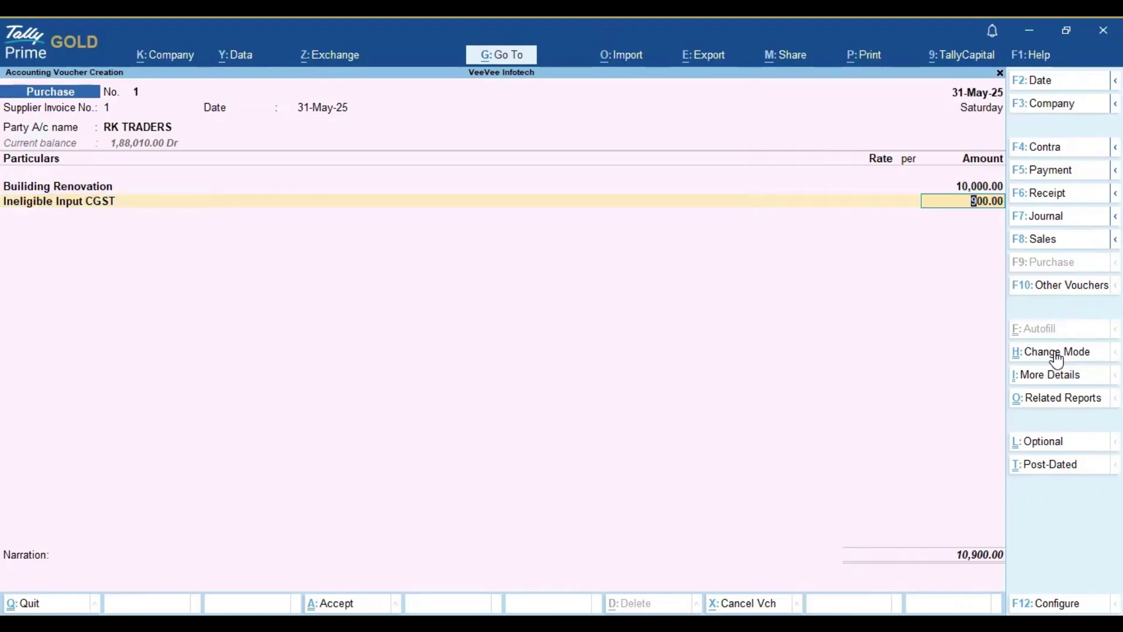
{"action": "key", "text": "Return"}
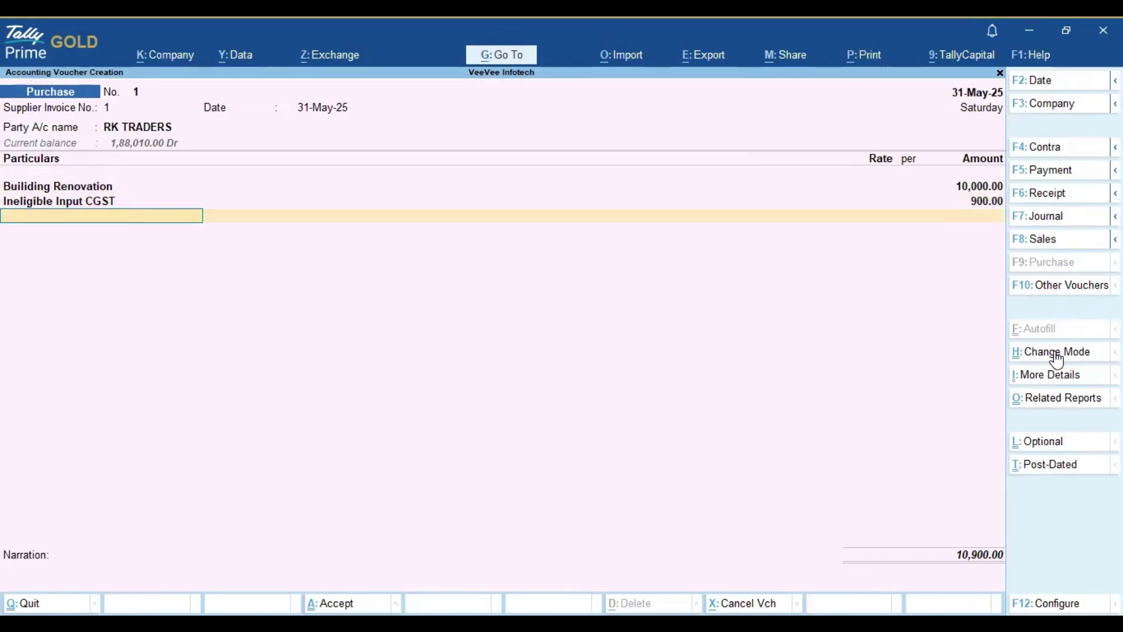
Add the Ineligible Input SGST ledger below the CGST line, accepting the calculated tax amount
{"action": "type", "text": "INEL"}
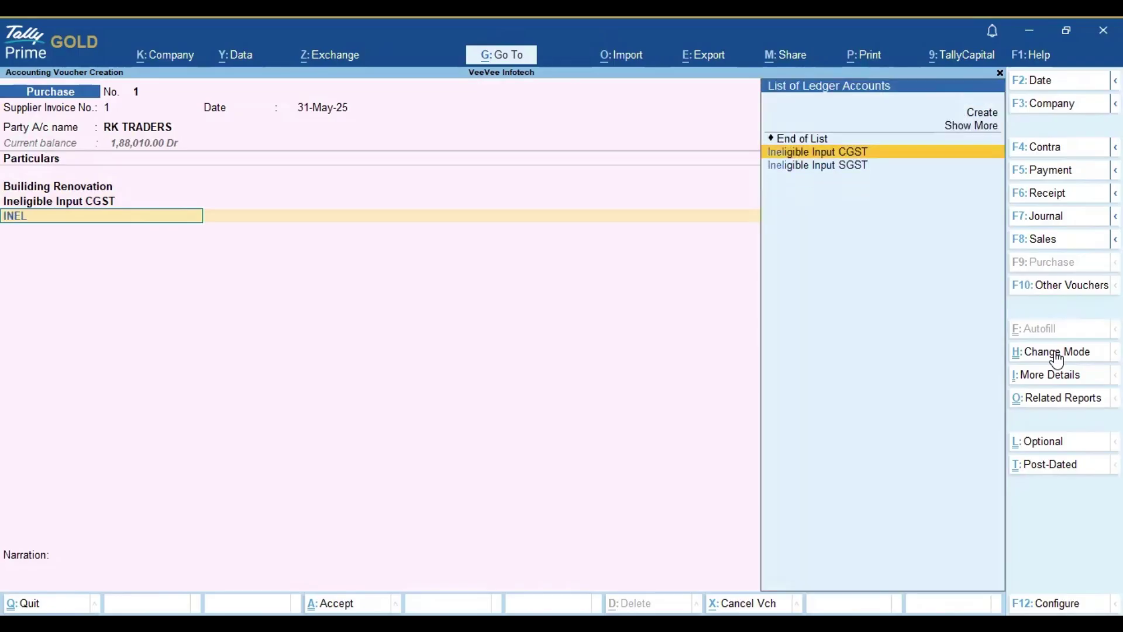
{"action": "key", "text": "Down"}
{"action": "key", "text": "Return"}
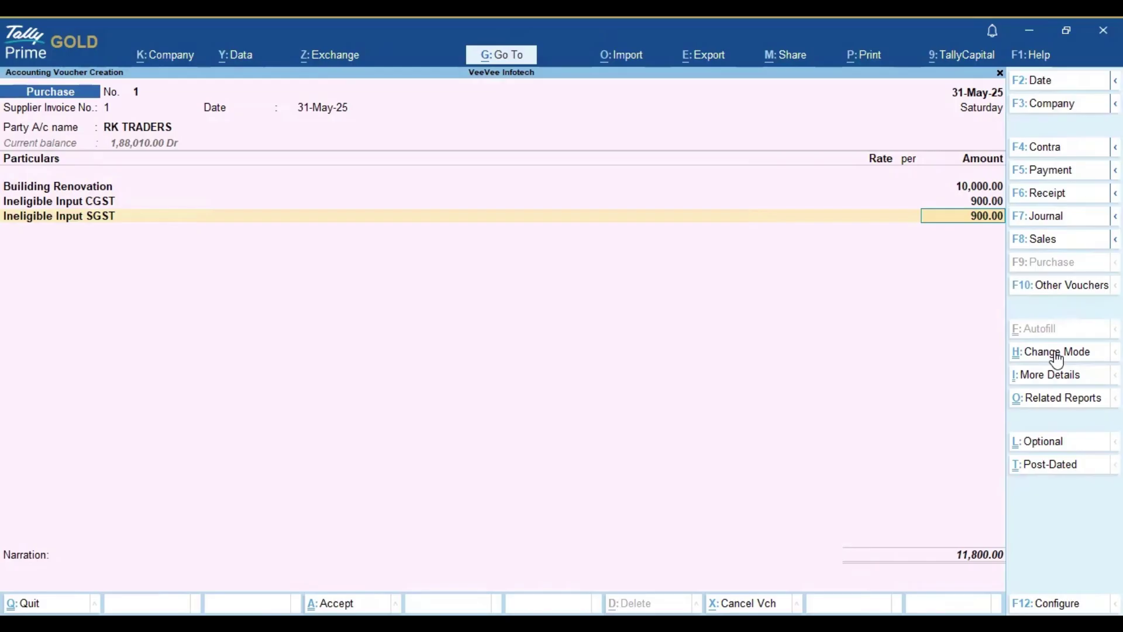
{"action": "key", "text": "Return"}
{"action": "key", "text": "Return"}
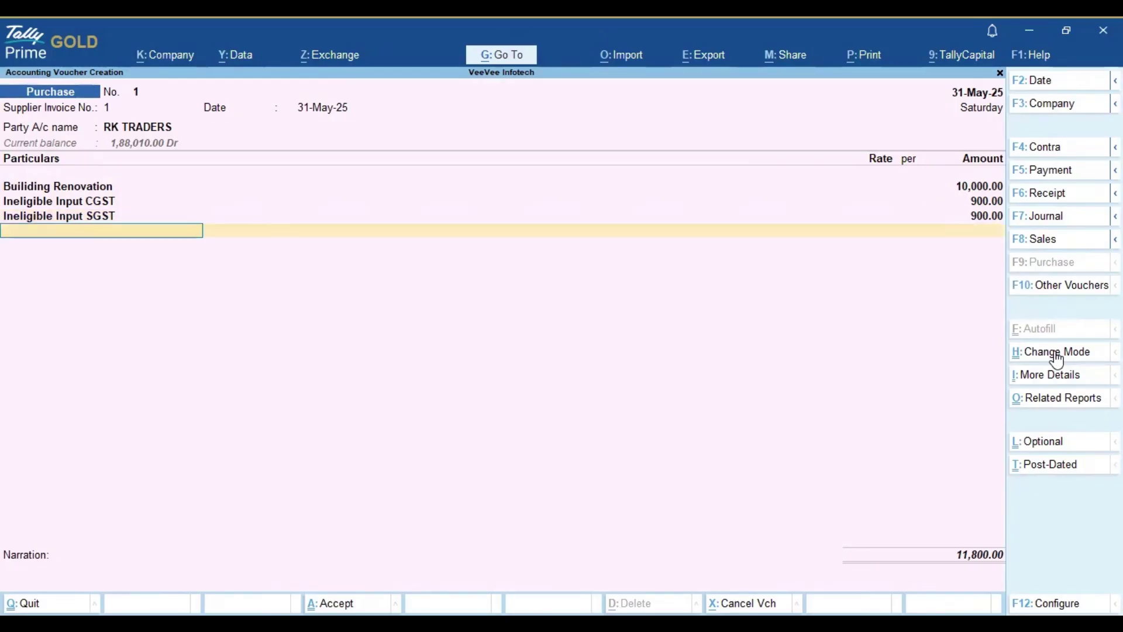
Allocate the bill to New Ref 1 with the default credit period and full amount, save the purchase voucher, and leave voucher entry
{"action": "key", "text": "Return"}
{"action": "key", "text": "Return"}
{"action": "type", "text": "1"}
{"action": "key", "text": "Return"}
{"action": "key", "text": "Return"}
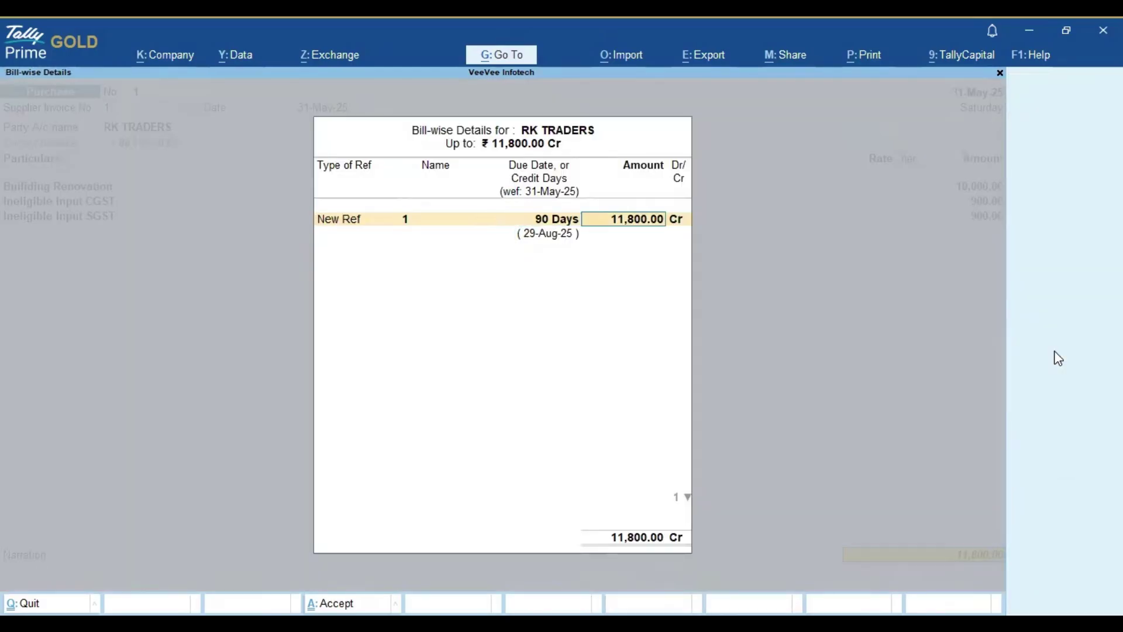
{"action": "key", "text": "Return"}
{"action": "key", "text": "Return"}
{"action": "key", "text": "Return"}
{"action": "left_click", "coordinate": [1053, 350]}
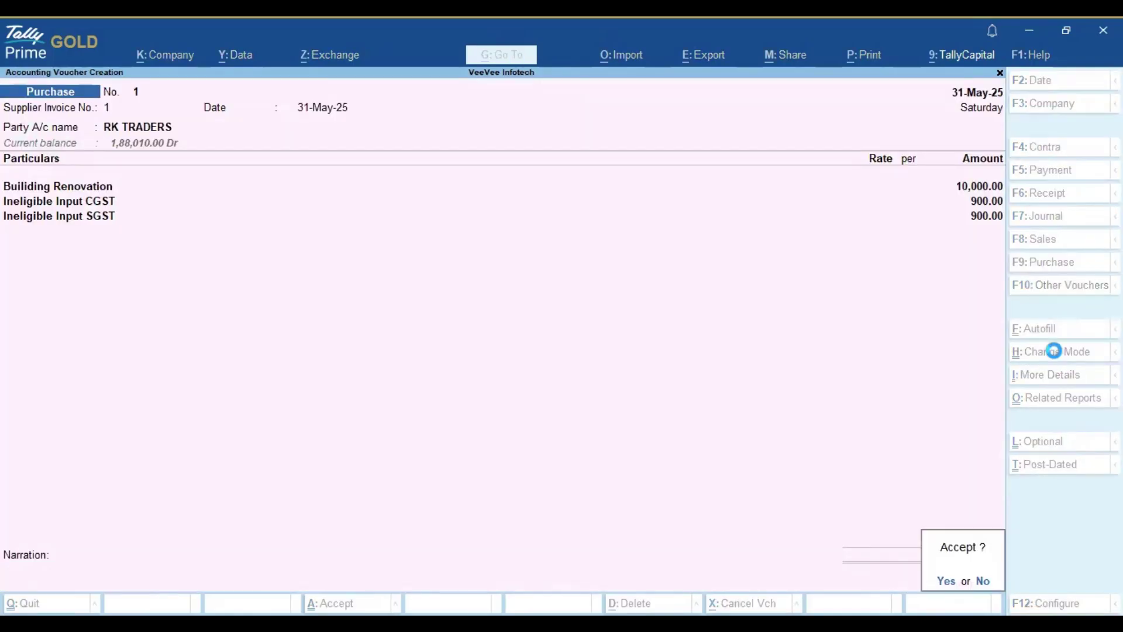
{"action": "key", "text": "Return"}
{"action": "key", "text": "Escape"}
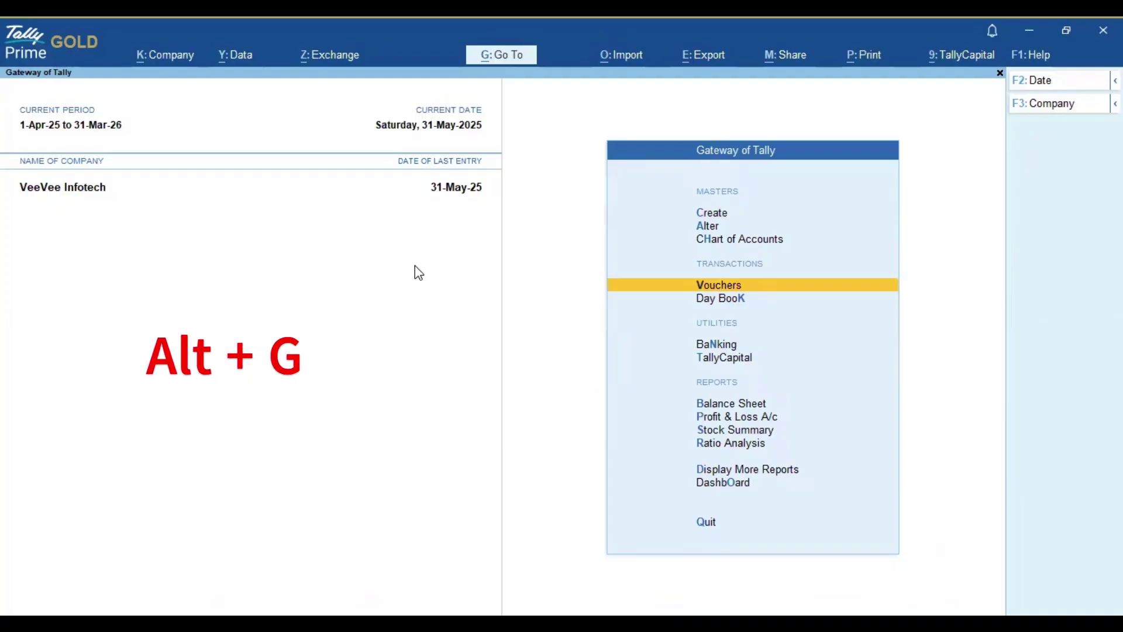
Open the GSTR-3B report and agree to update the GST status of the affected vouchers
{"action": "key", "text": "alt+g"}
{"action": "type", "text": "G"}
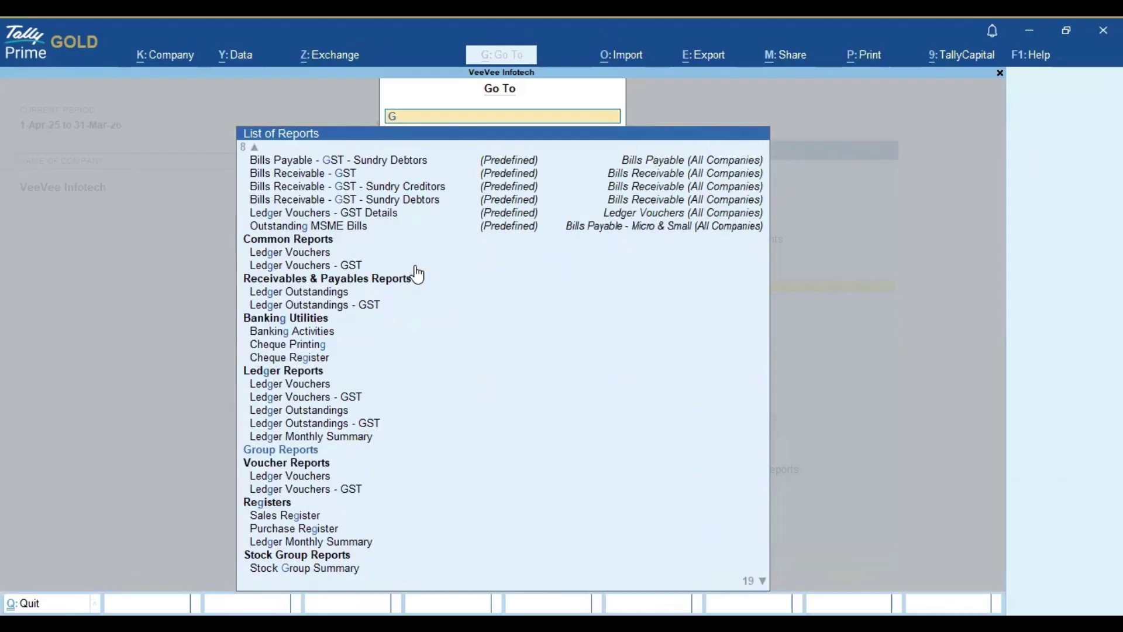
{"action": "type", "text": "STR3B"}
{"action": "key", "text": "Return"}
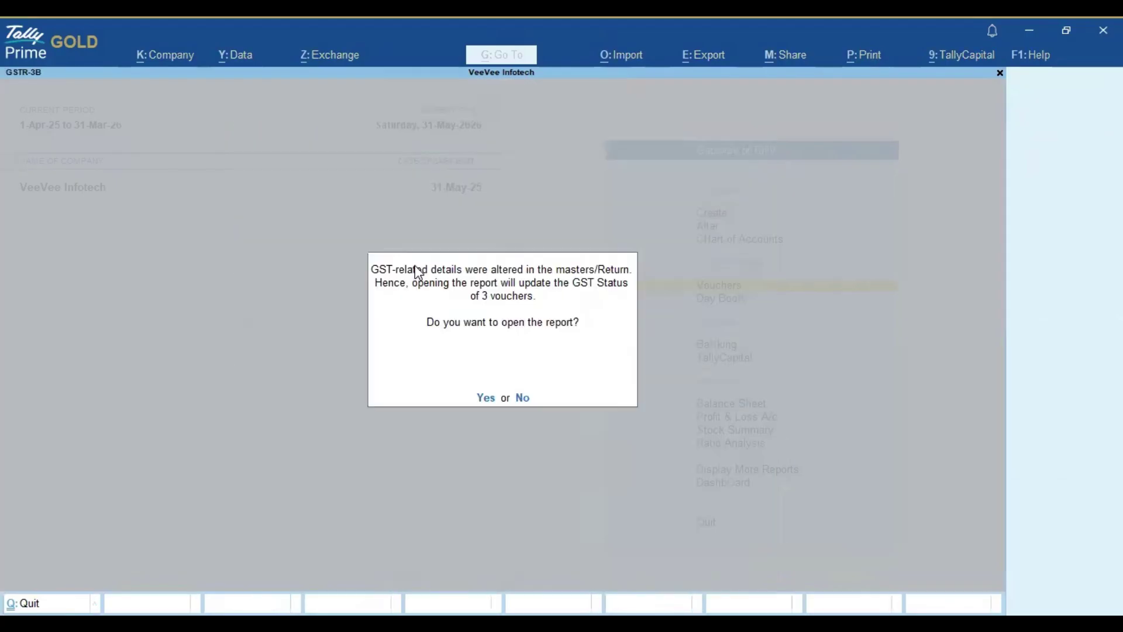
{"action": "key", "text": "Return"}
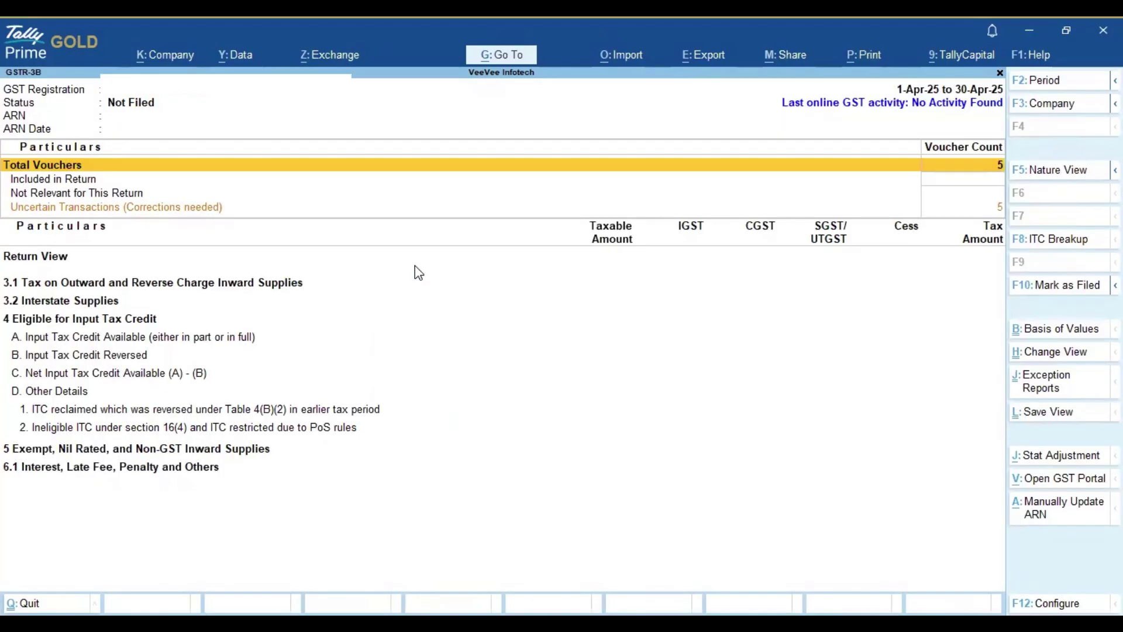
Set the GSTR-3B report period from 1-May-25 to 31-May-25
{"action": "key", "text": "F2"}
{"action": "type", "text": "1-5"}
{"action": "key", "text": "Return"}
{"action": "type", "text": "31-05"}
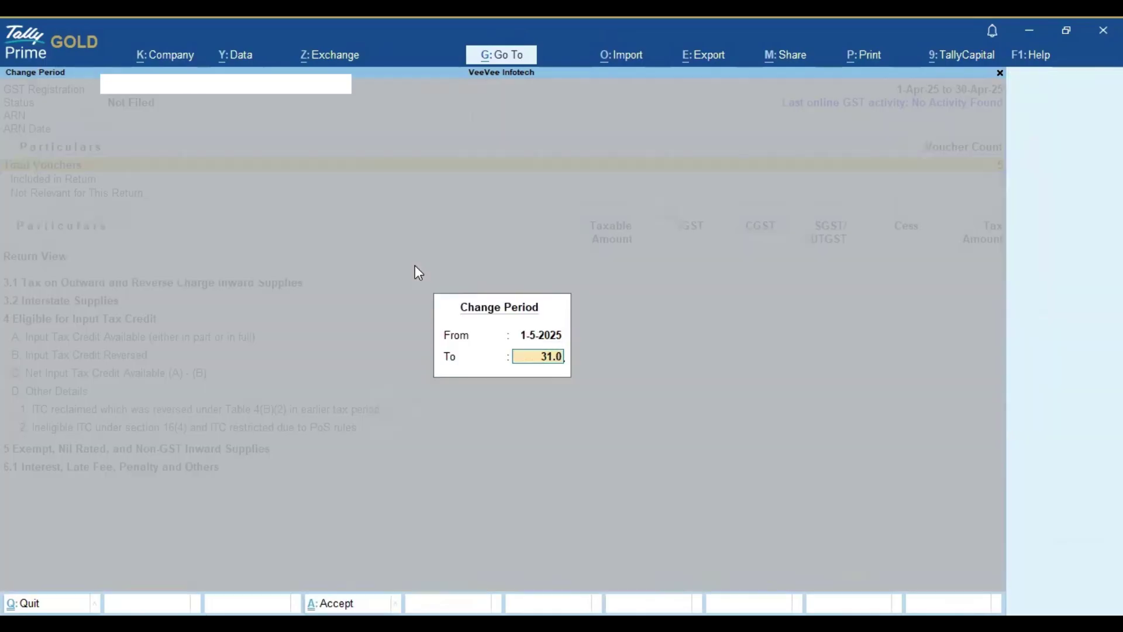
{"action": "key", "text": "Return"}
Examine the breakup of Input Tax Credit Available in section 4, including the All other Input Tax Credit line
{"action": "key", "text": "Down"}
{"action": "key", "text": "Down"}
{"action": "key", "text": "Down"}
{"action": "key", "text": "Down"}
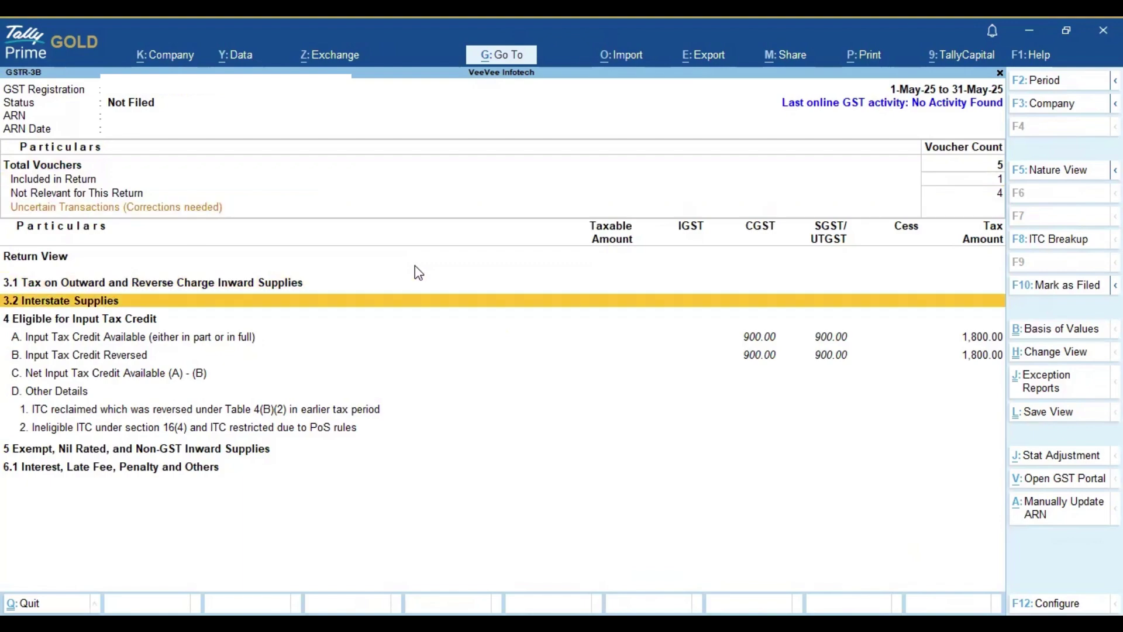
{"action": "key", "text": "Down"}
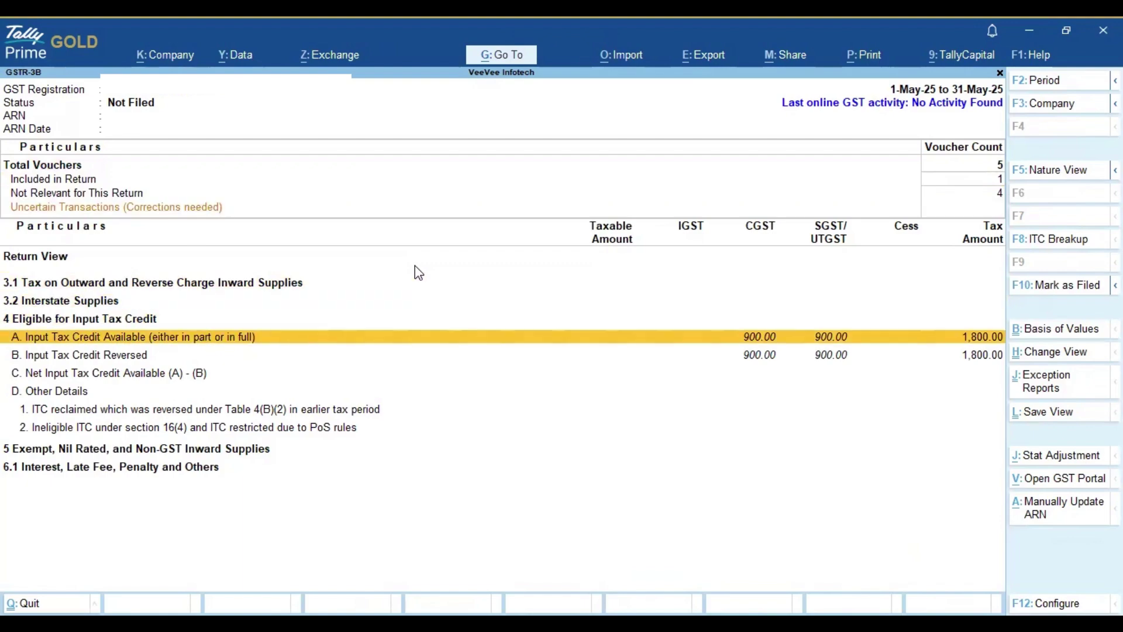
{"action": "key", "text": "Return"}
{"action": "key", "text": "Down"}
{"action": "key", "text": "Down"}
{"action": "key", "text": "Down"}
{"action": "key", "text": "Down"}
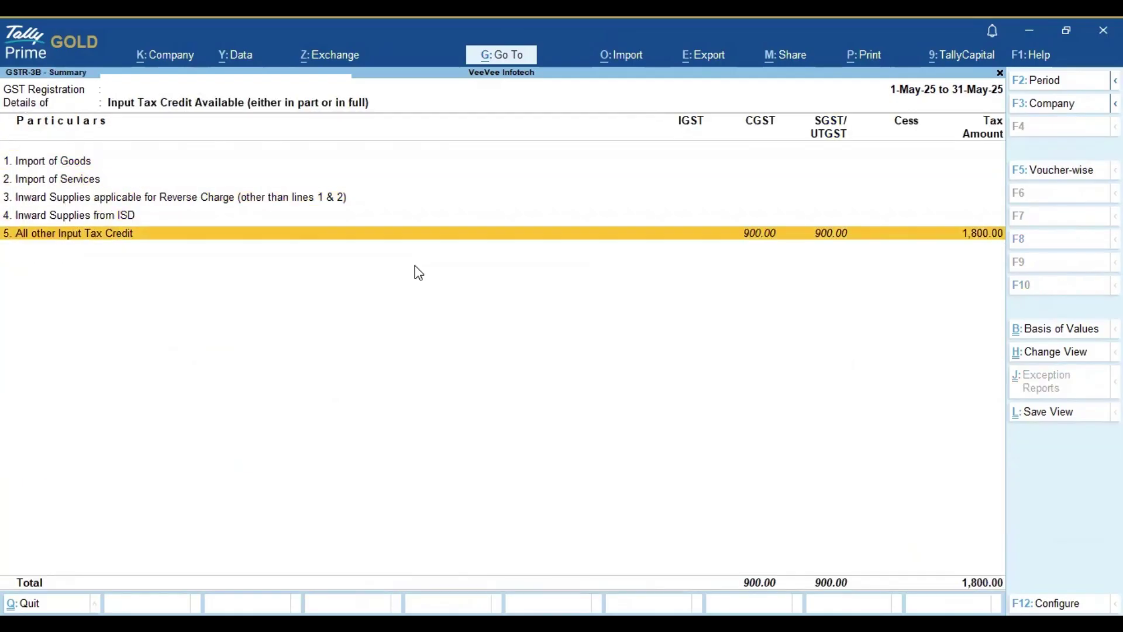
{"action": "key", "text": "Escape"}
Examine the breakup of Input Tax Credit Reversed under section 17(5), and return to the Gateway of Tally
{"action": "key", "text": "Down"}
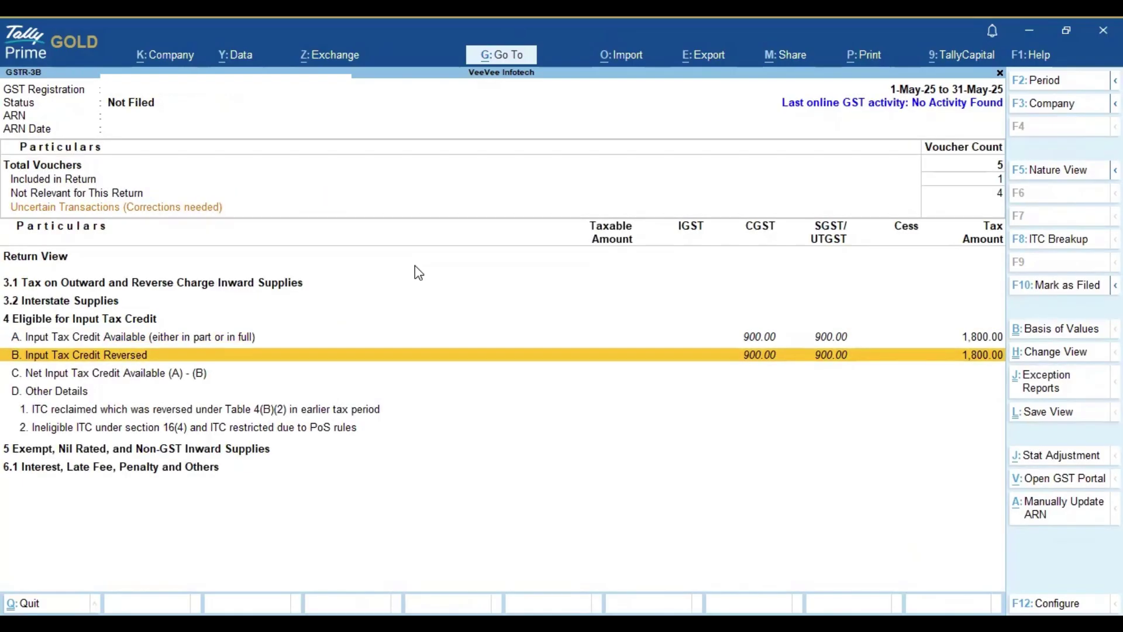
{"action": "key", "text": "Return"}
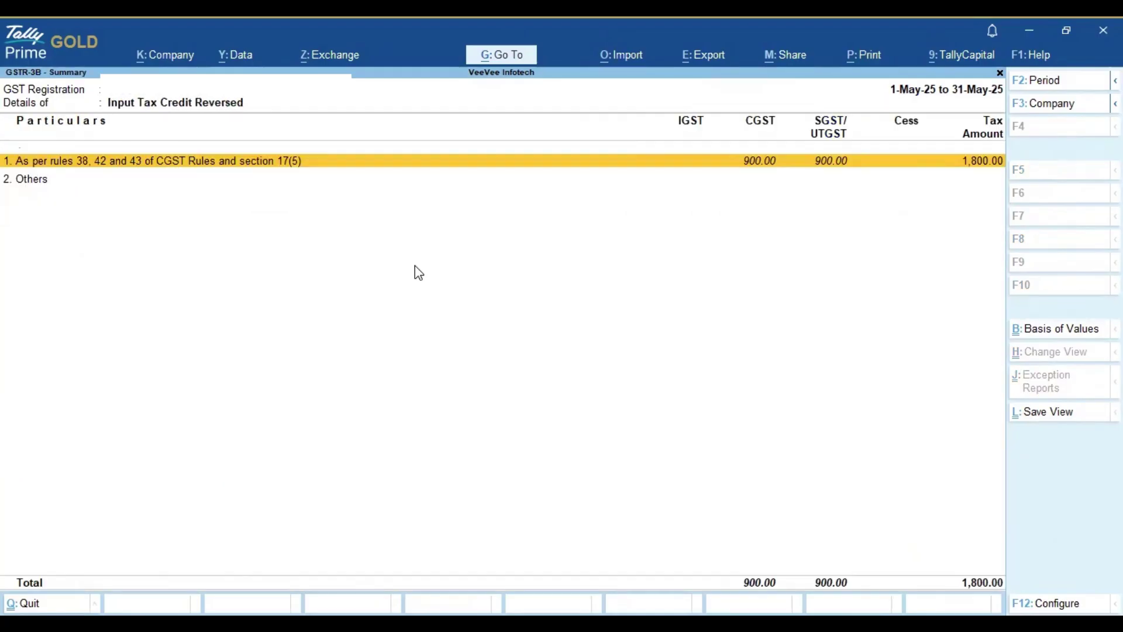
{"action": "key", "text": "Escape"}
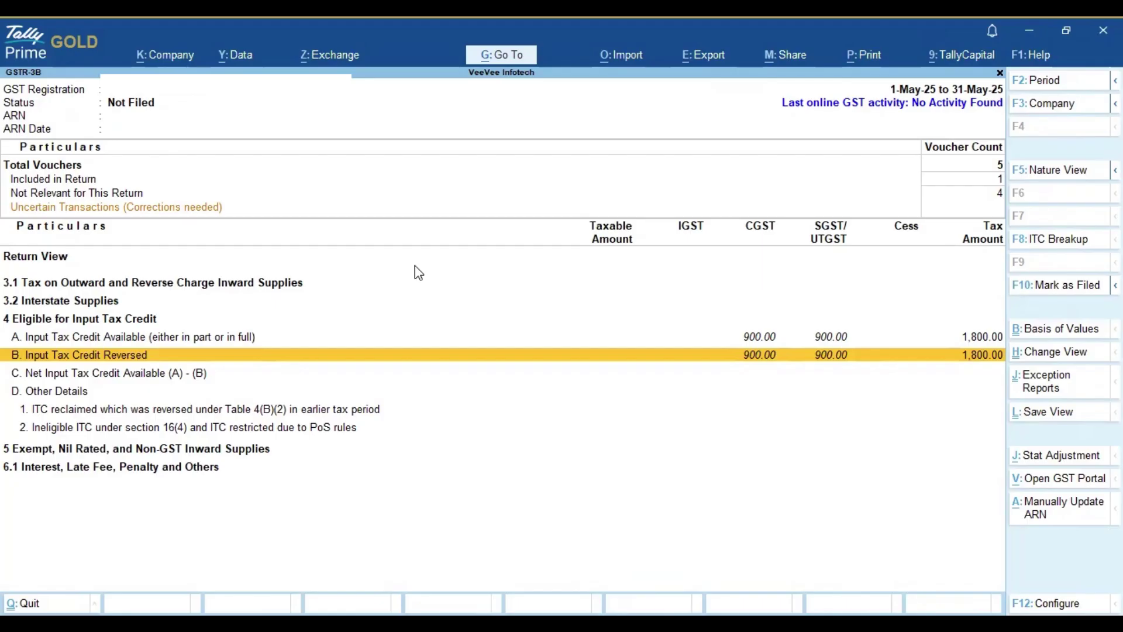
{"action": "key", "text": "Escape"}
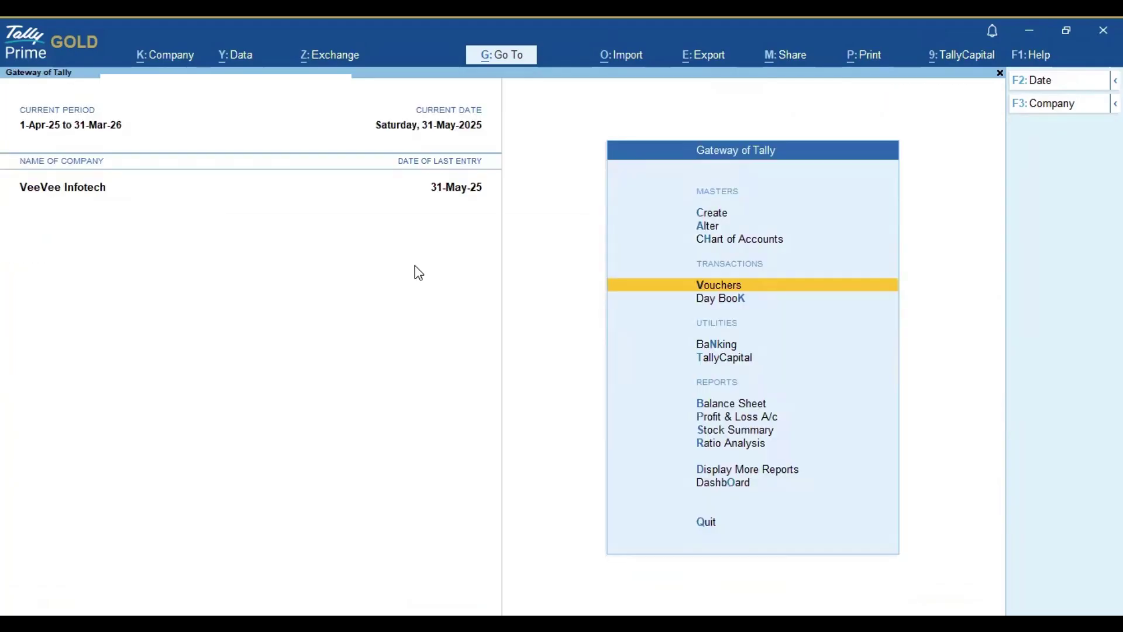
{"action": "key", "text": "Escape"}
{"action": "key", "text": "n"}
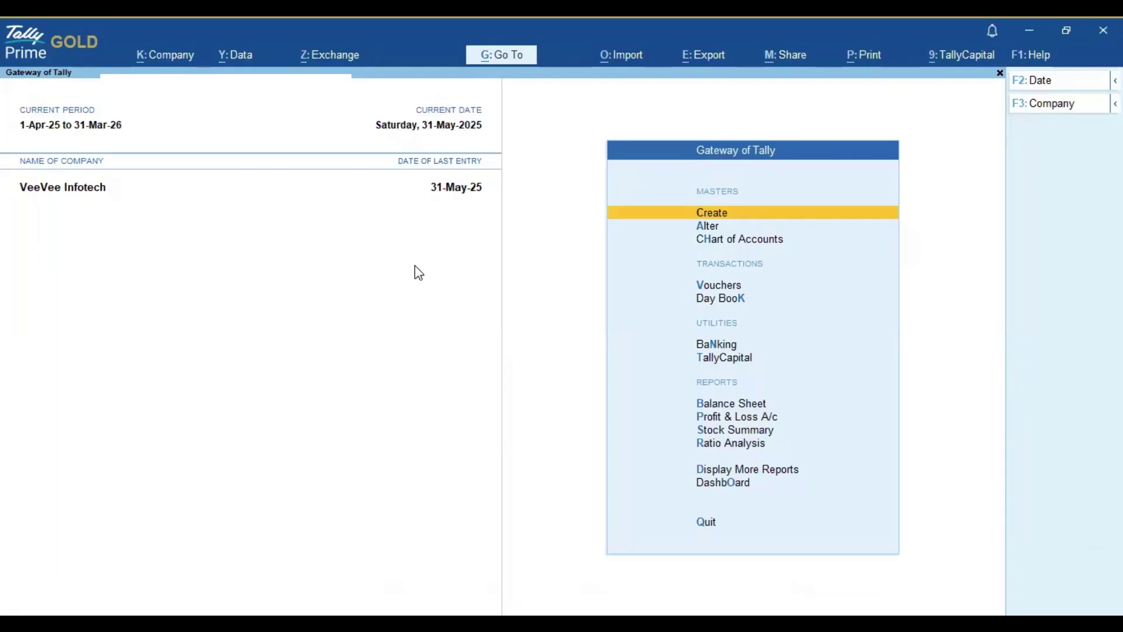
Open the Balance Sheet and drill down through Current Liabilities to the Duties & Taxes ledger balances
{"action": "key", "text": "b"}
{"action": "key", "text": "Down"}
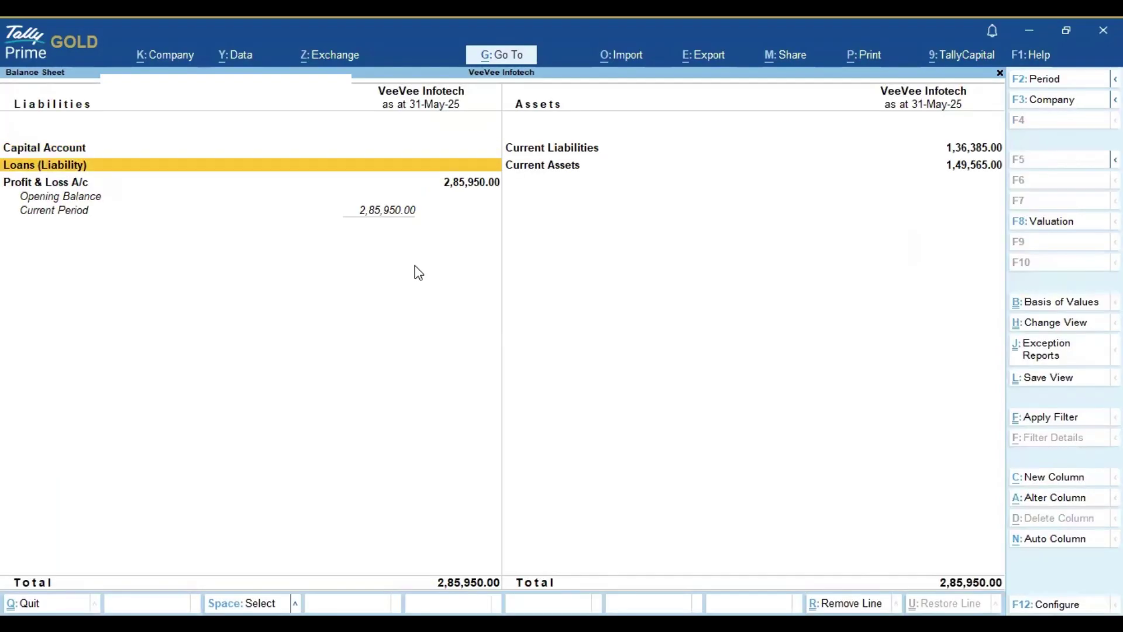
{"action": "key", "text": "Right"}
{"action": "key", "text": "Up"}
{"action": "key", "text": "Return"}
{"action": "key", "text": "Down"}
{"action": "key", "text": "Up"}
{"action": "key", "text": "Return"}
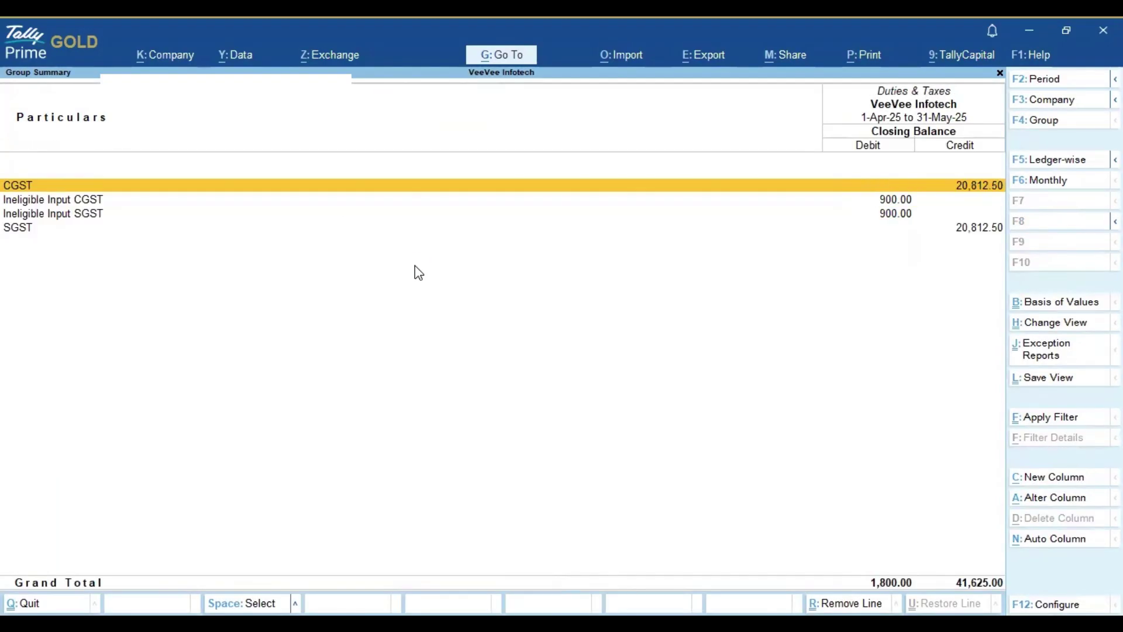
Return to the Balance Sheet and reopen the Current Liabilities group summary
{"action": "key", "text": "Escape"}
{"action": "key", "text": "Escape"}
{"action": "key", "text": "Left"}
{"action": "key", "text": "Down"}
{"action": "key", "text": "Right"}
{"action": "key", "text": "Up"}
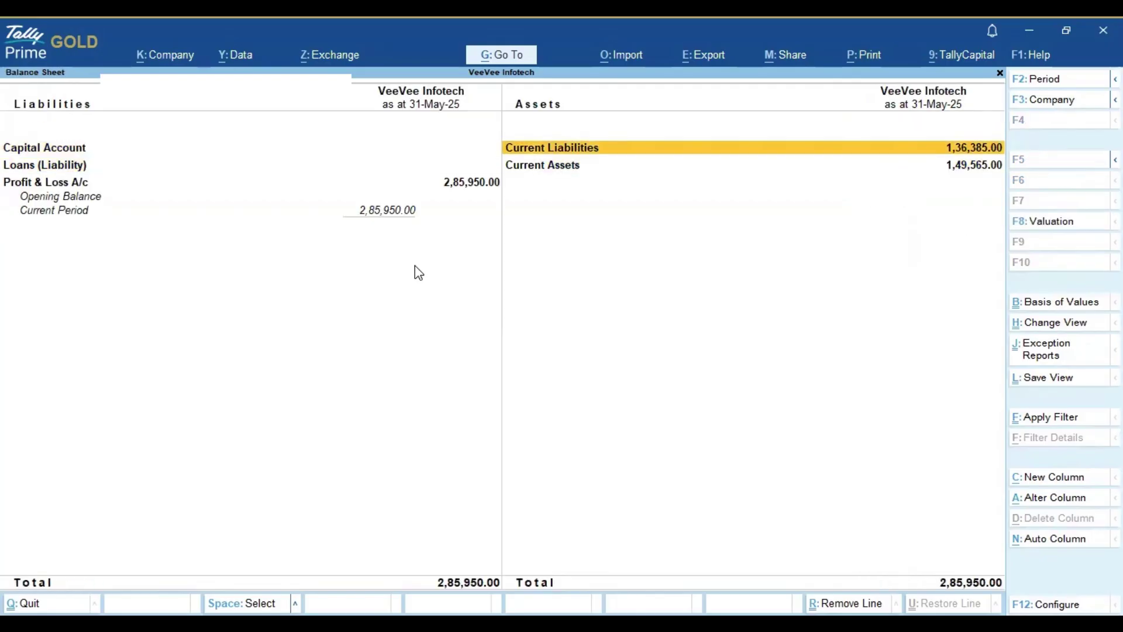
{"action": "key", "text": "Return"}
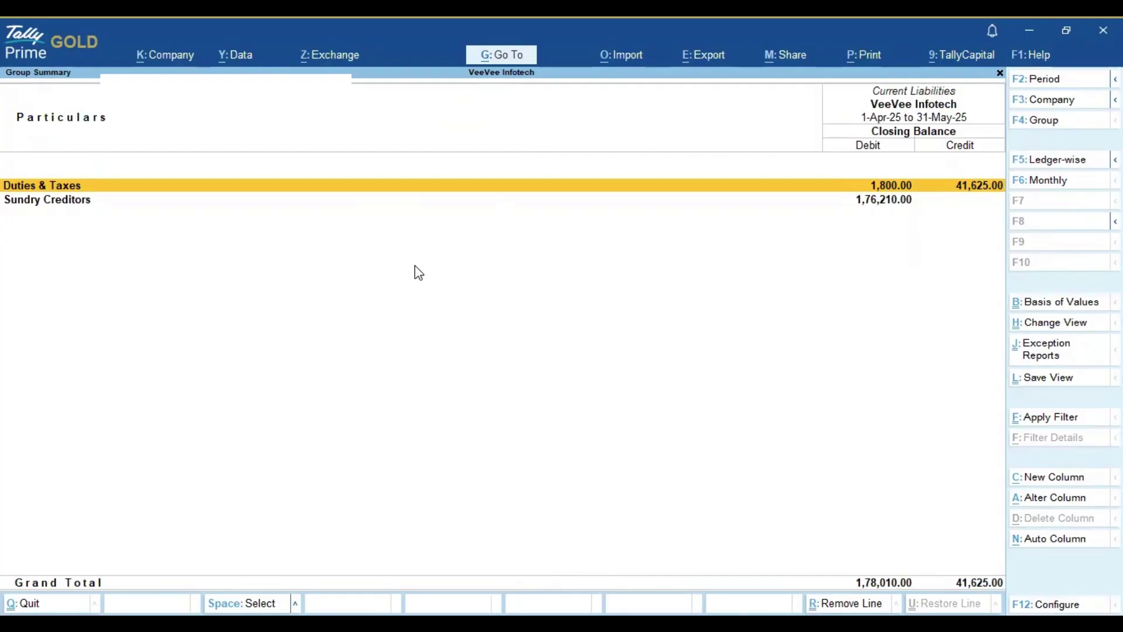
Examine the Ineligible Input CGST and Ineligible Input SGST balances under Duties & Taxes, and return to the Gateway of Tally
{"action": "key", "text": "Return"}
{"action": "key", "text": "Down"}
{"action": "key", "text": "Down"}
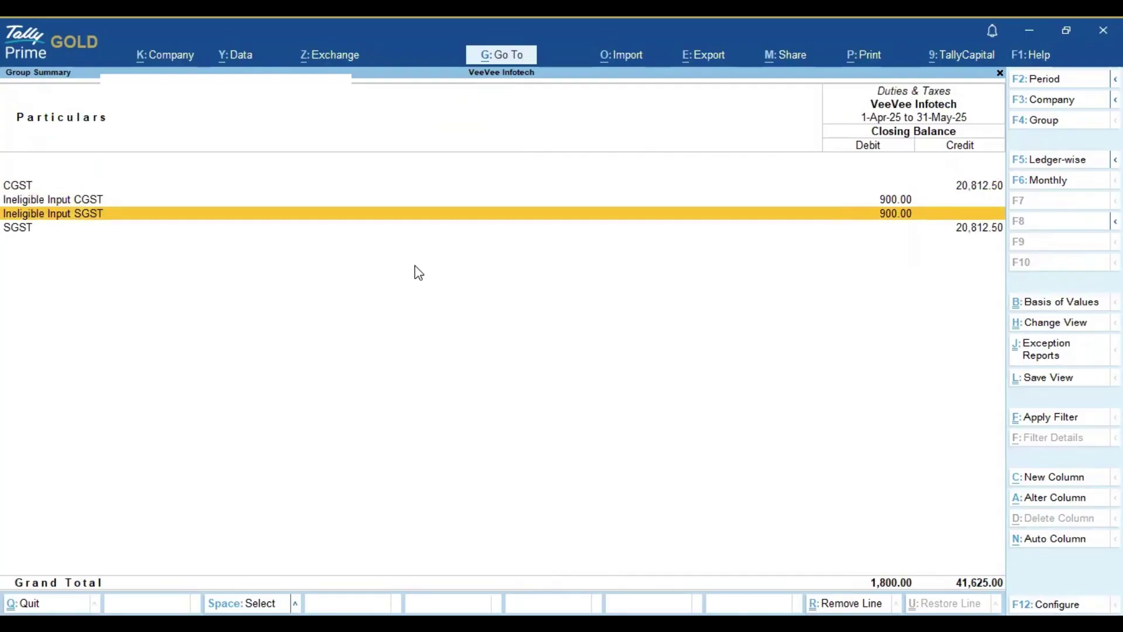
{"action": "key", "text": "Up"}
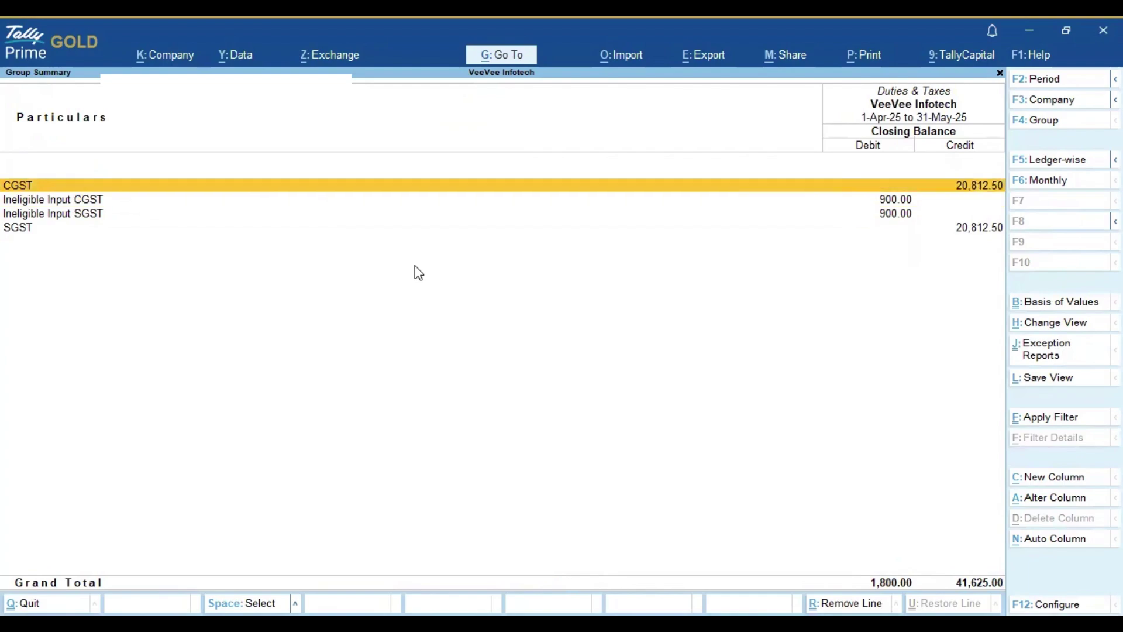
{"action": "key", "text": "Down"}
{"action": "key", "text": "Down"}
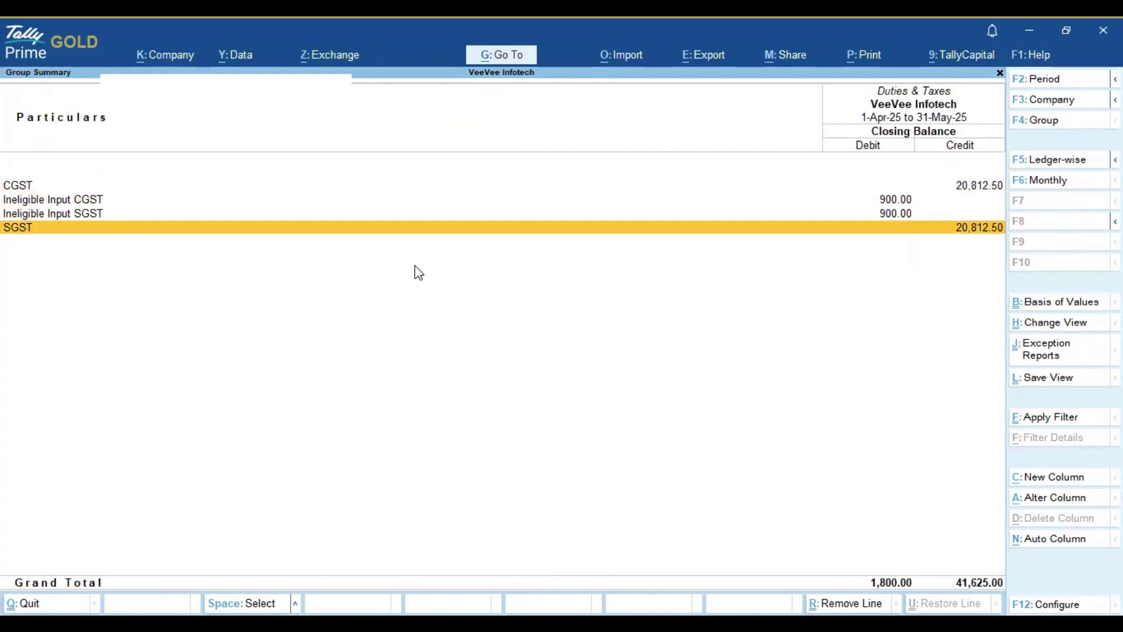
{"action": "key", "text": "Up"}
{"action": "key", "text": "Up"}
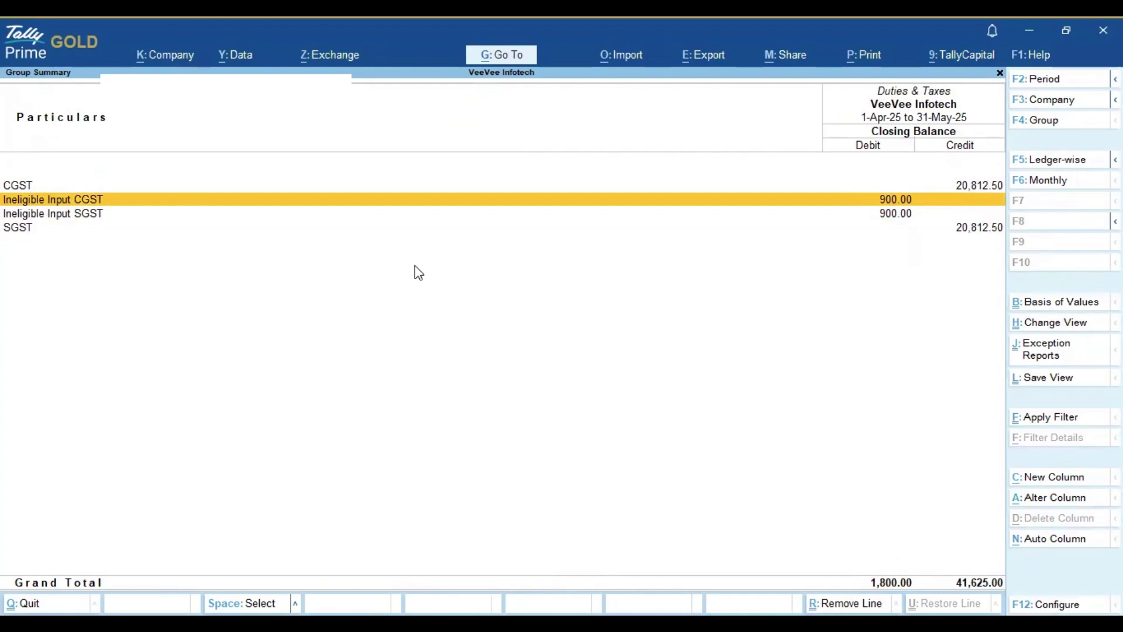
{"action": "key", "text": "Down"}
{"action": "key", "text": "Up"}
{"action": "key", "text": "Escape"}
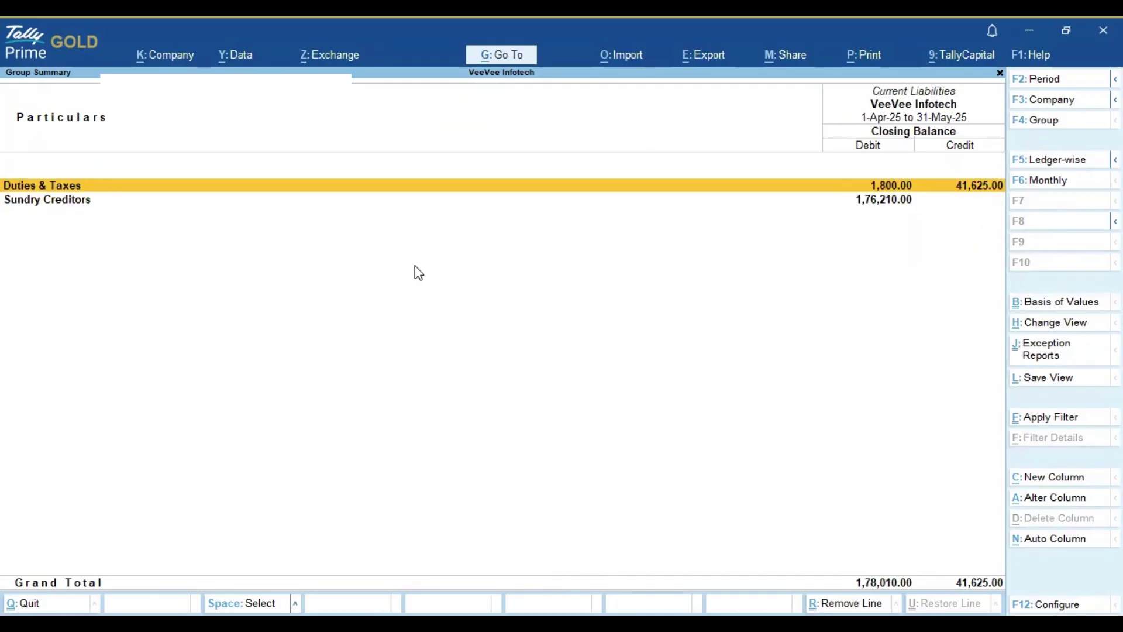
{"action": "key", "text": "Escape"}
{"action": "key", "text": "Escape"}
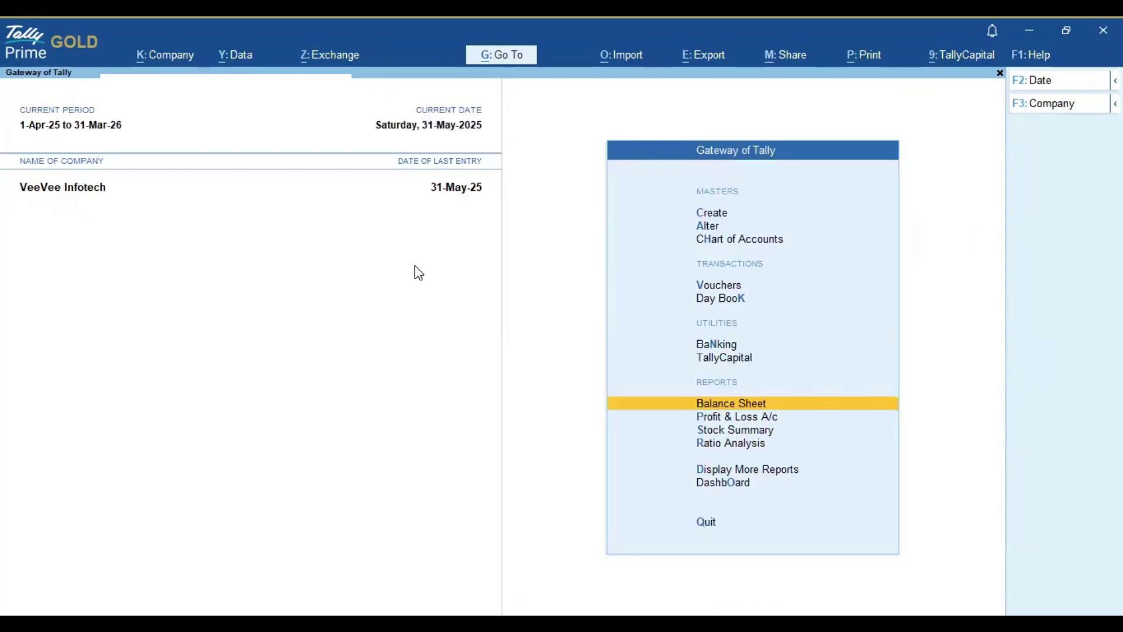
Open the Profit & Loss A/c, examine the ledgers under Indirect Expenses, and return to the Gateway of Tally
{"action": "key", "text": "p"}
{"action": "key", "text": "Down"}
{"action": "key", "text": "Down"}
{"action": "key", "text": "Down"}
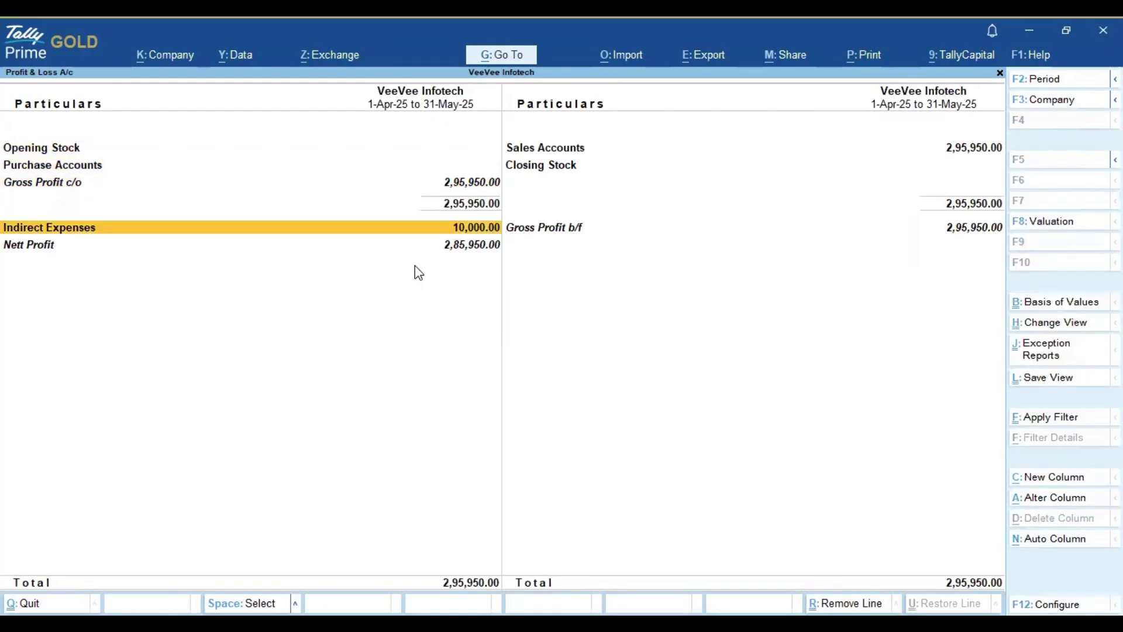
{"action": "key", "text": "Return"}
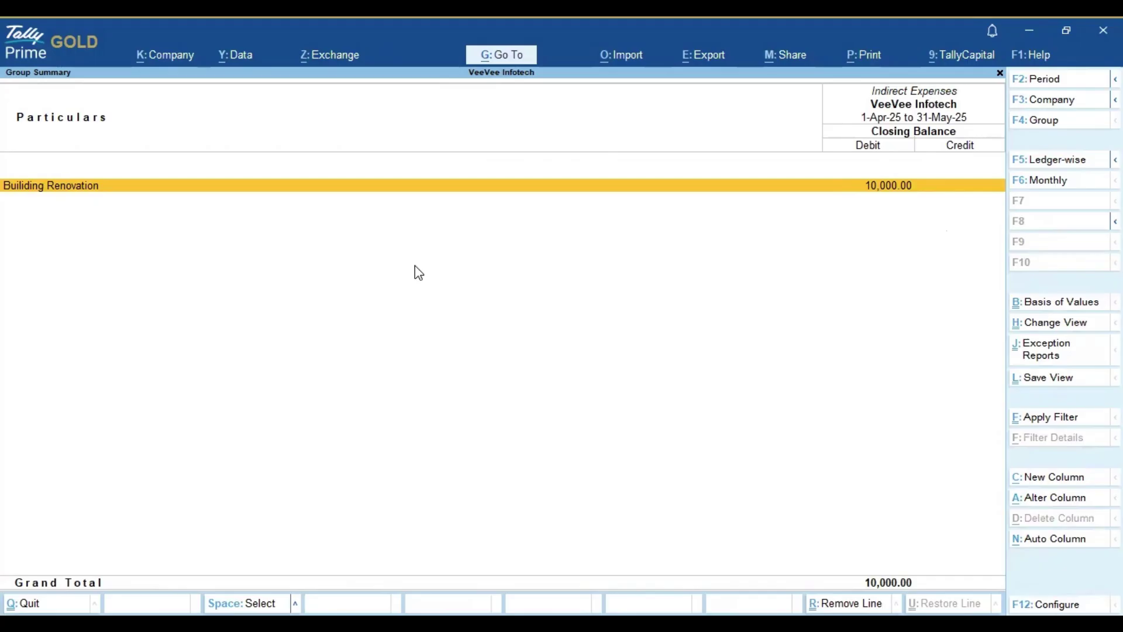
{"action": "key", "text": "Escape"}
{"action": "key", "text": "Escape"}
Start a journal voucher dated 31-May-25
{"action": "key", "text": "Up"}
{"action": "key", "text": "Up"}
{"action": "key", "text": "Up"}
{"action": "key", "text": "Up"}
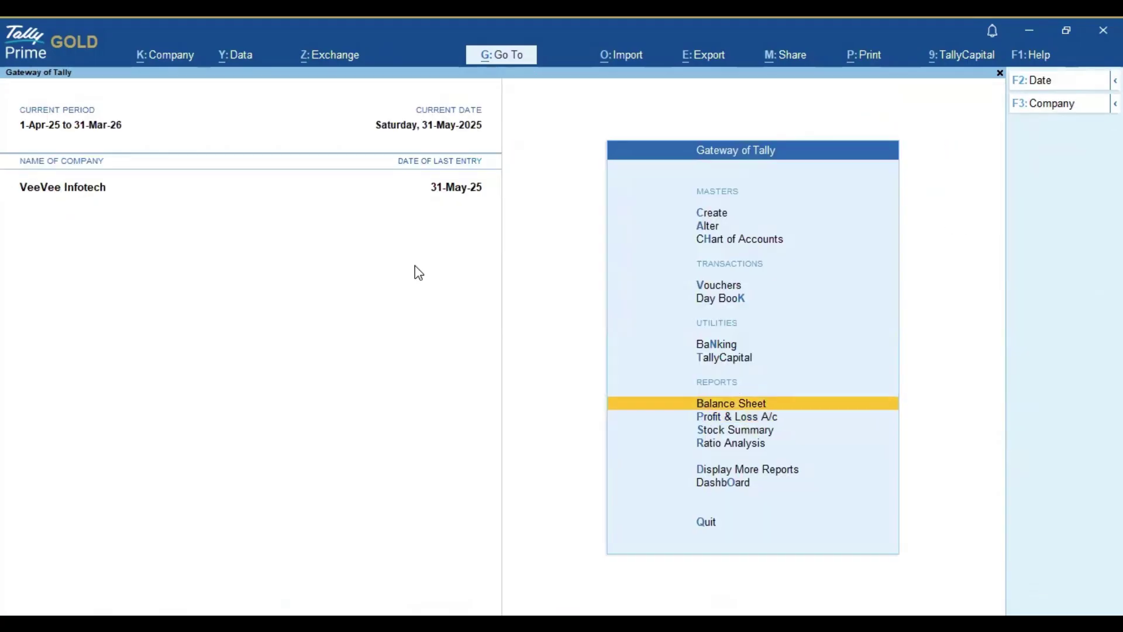
{"action": "key", "text": "Return"}
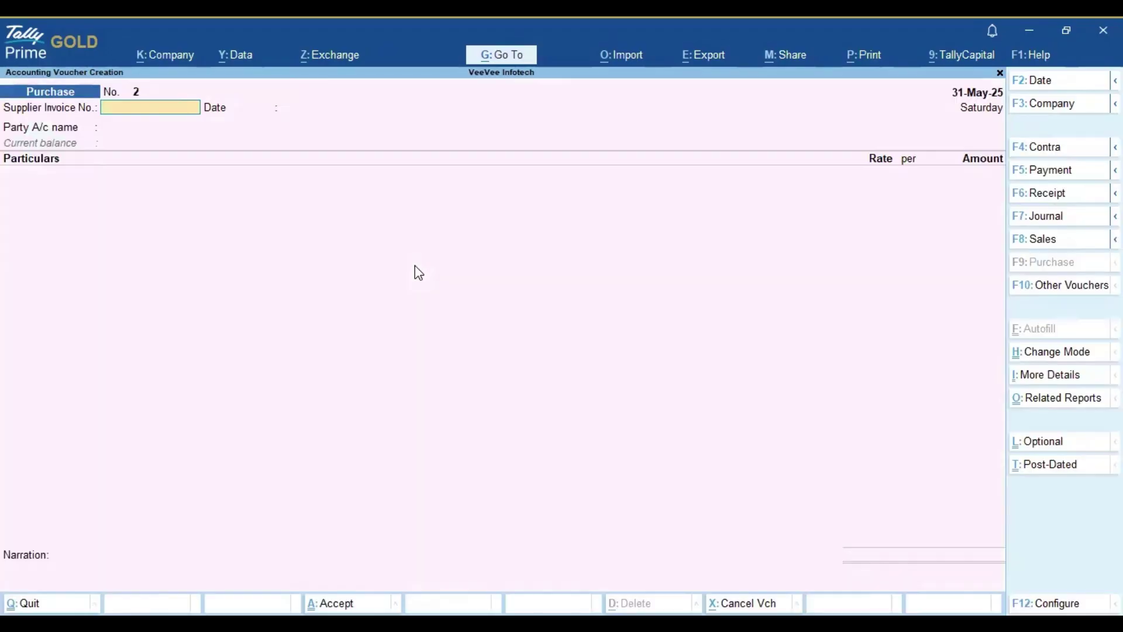
{"action": "left_click", "coordinate": [1041, 217]}
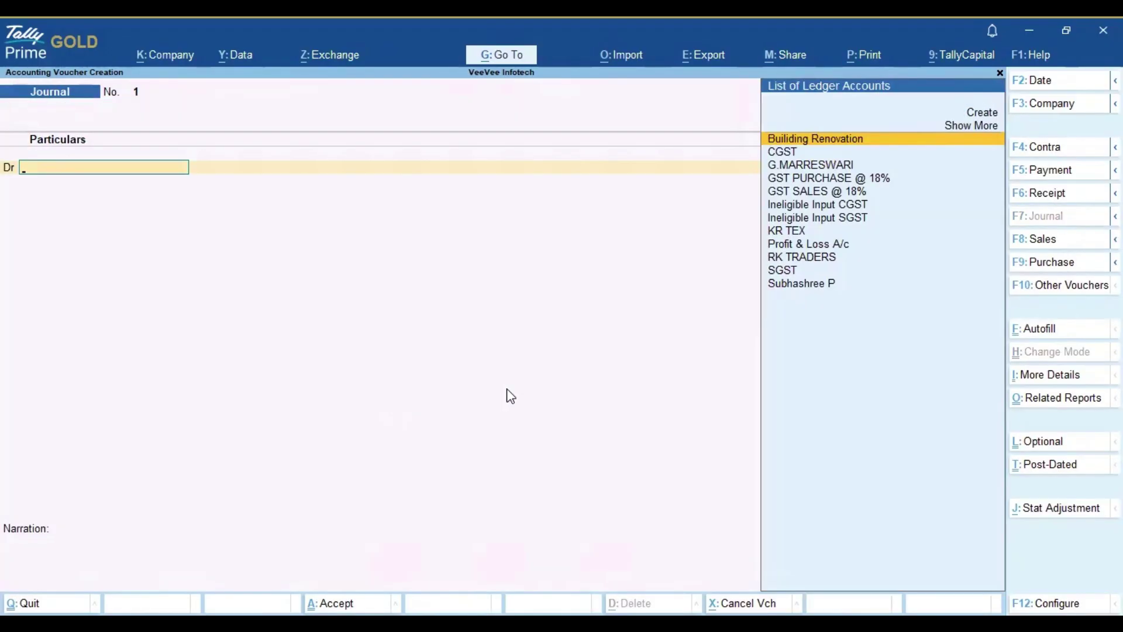
{"action": "key", "text": "F2"}
{"action": "type", "text": "31.05.25"}
{"action": "key", "text": "Return"}
Start a new ledger from the voucher's debit entry, named Ineligible Itc Adjusted and grouped under Indirect Expenses
{"action": "key", "text": "Up"}
{"action": "key", "text": "Return"}
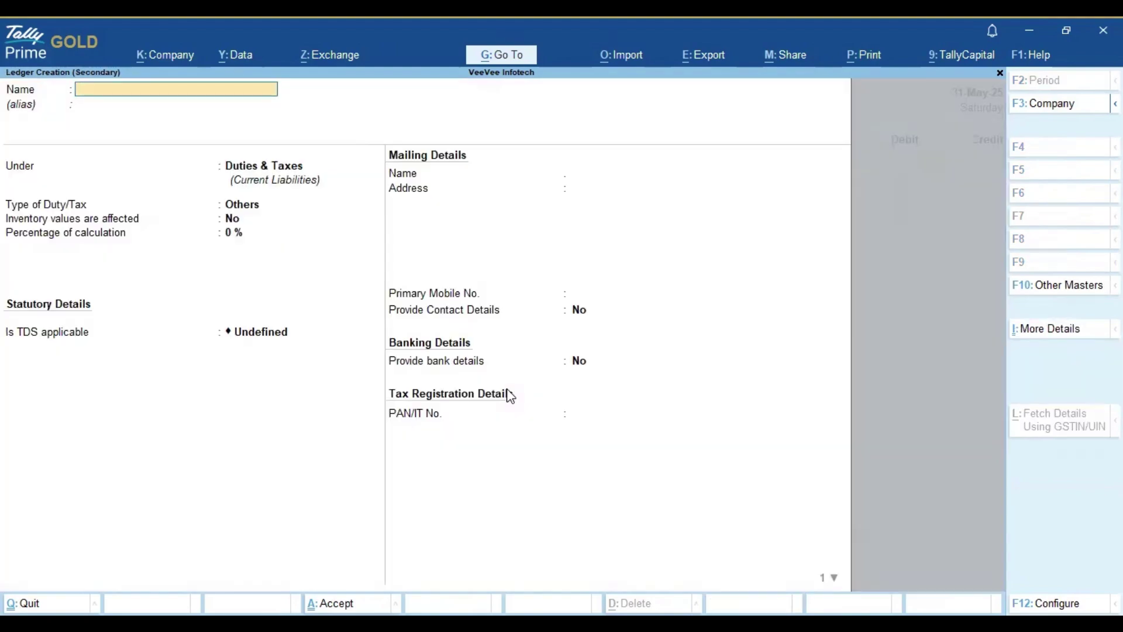
{"action": "type", "text": "Ineligiblle Itc Adju"}
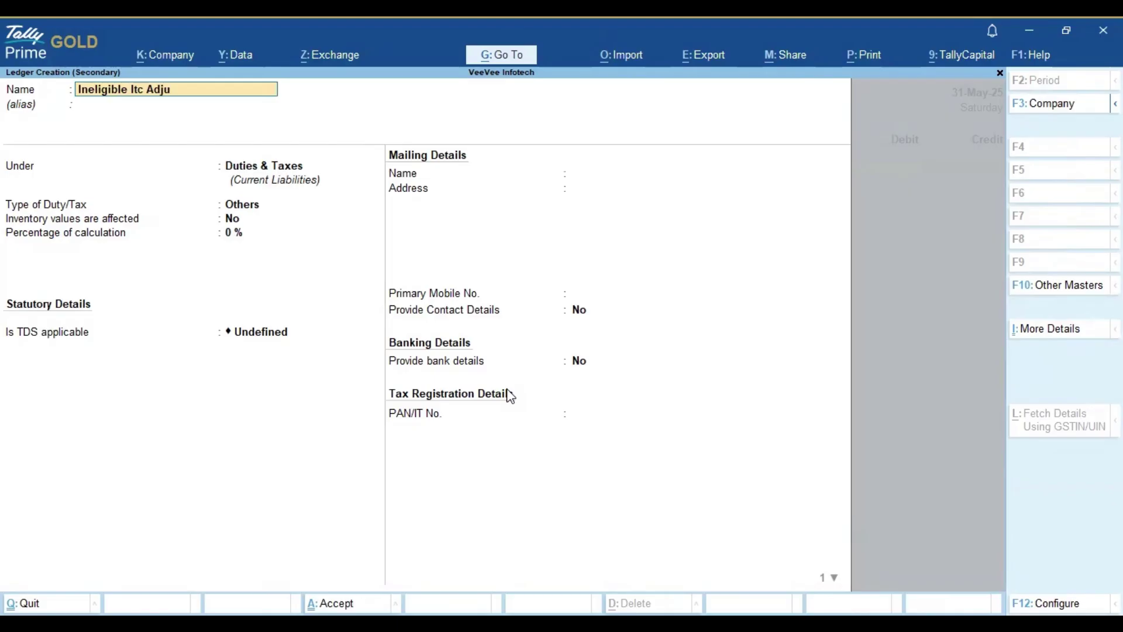
{"action": "type", "text": "sted"}
{"action": "key", "text": "Return"}
{"action": "key", "text": "Return"}
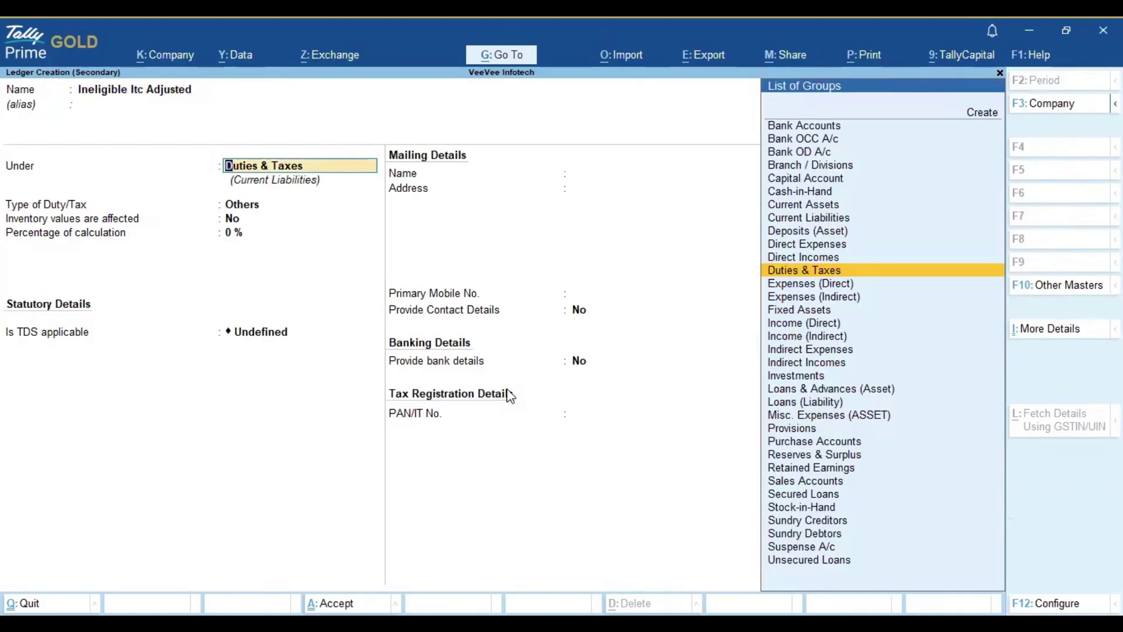
{"action": "type", "text": "Indir"}
{"action": "key", "text": "Return"}
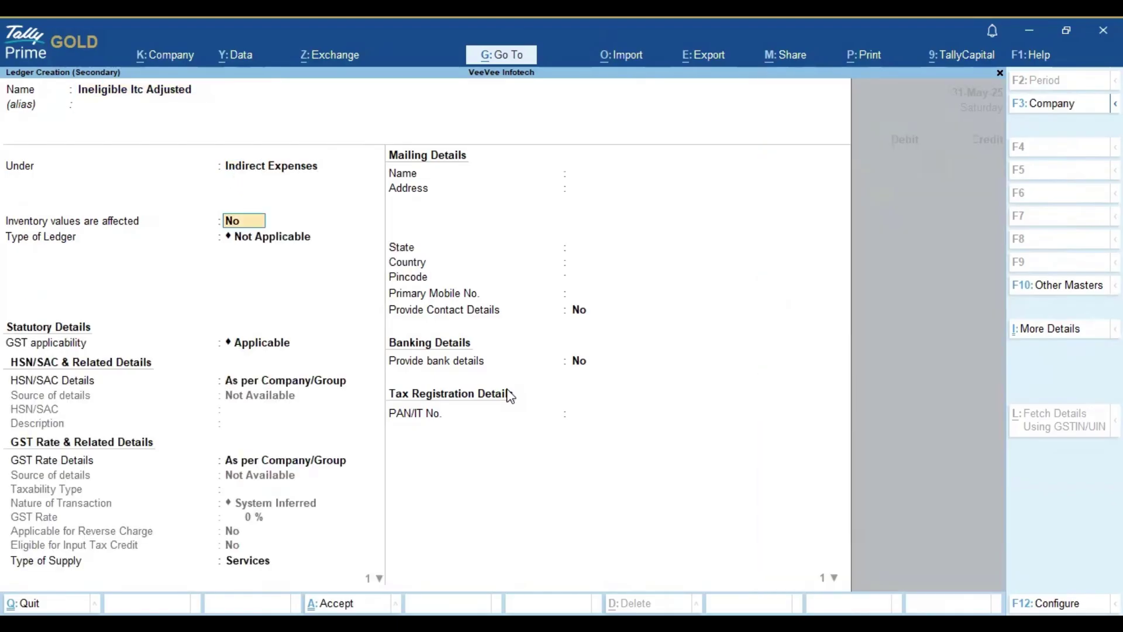
Set the new ledger's GST applicability to Not Applicable and save the ledger
{"action": "key", "text": "Return"}
{"action": "key", "text": "BackSpace"}
{"action": "key", "text": "Down"}
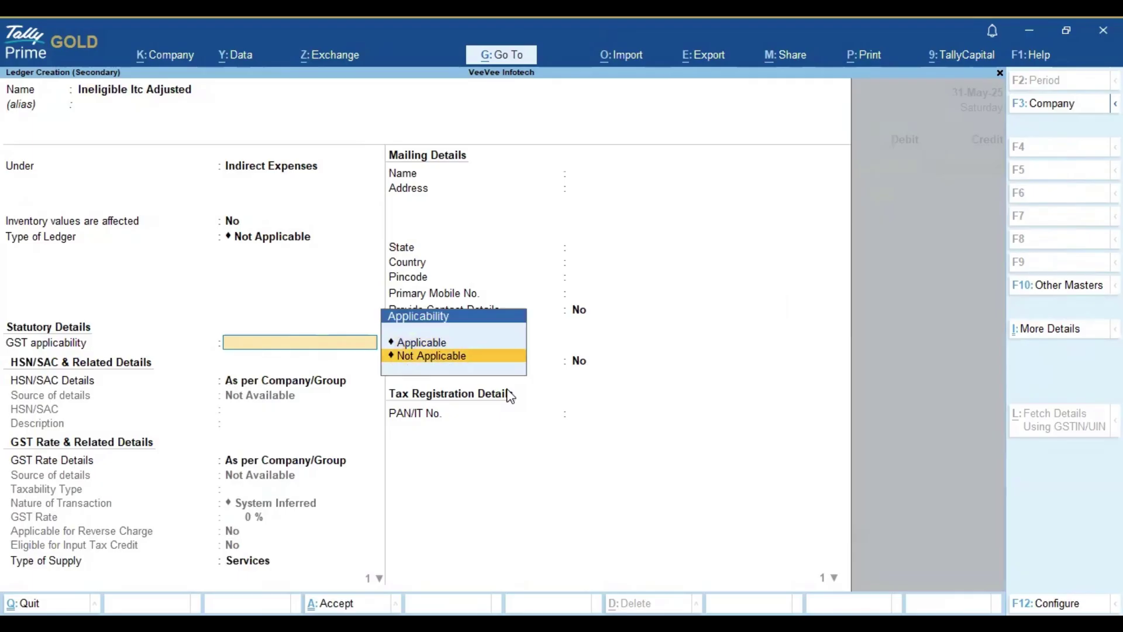
{"action": "key", "text": "Return"}
{"action": "key", "text": "ctrl+a"}
Debit Ineligible Itc Adjusted with 1800 and credit Ineligible Input CGST with 900 in the journal voucher
{"action": "type", "text": "1800"}
{"action": "key", "text": "Return"}
{"action": "key", "text": "Return"}
{"action": "type", "text": "in"}
{"action": "key", "text": "Down"}
{"action": "key", "text": "Return"}
{"action": "type", "text": "900"}
{"action": "key", "text": "Return"}
Credit Ineligible Input SGST with 900, save the journal voucher, and return to the Gateway of Tally
{"action": "key", "text": "Return"}
{"action": "type", "text": "in"}
{"action": "key", "text": "Down"}
{"action": "key", "text": "Down"}
{"action": "key", "text": "Return"}
{"action": "key", "text": "Return"}
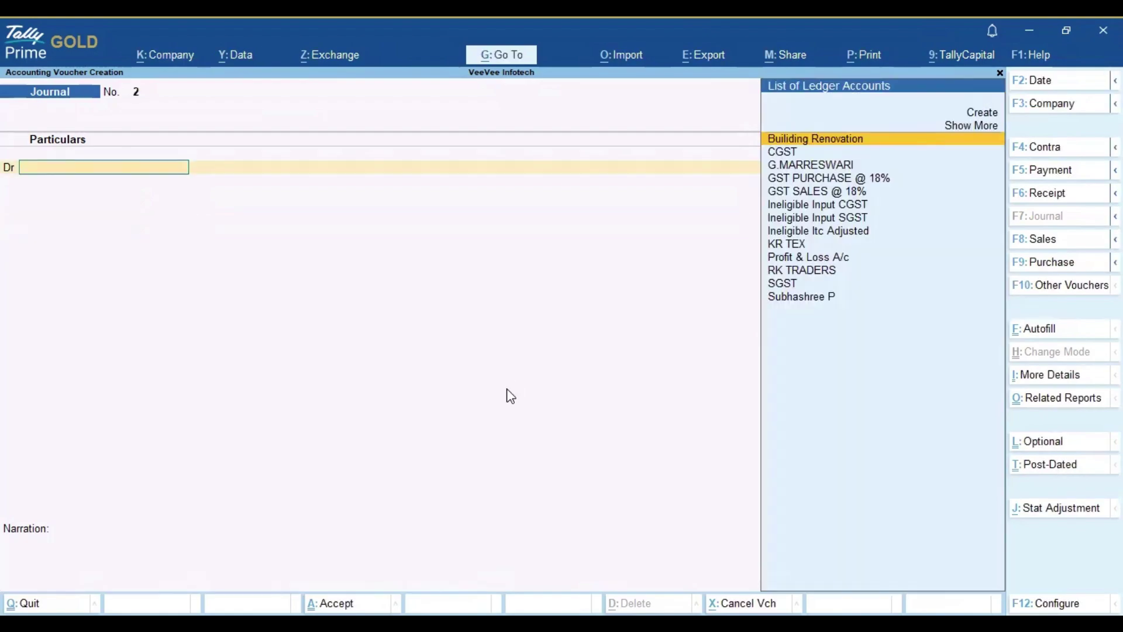
{"action": "key", "text": "Escape"}
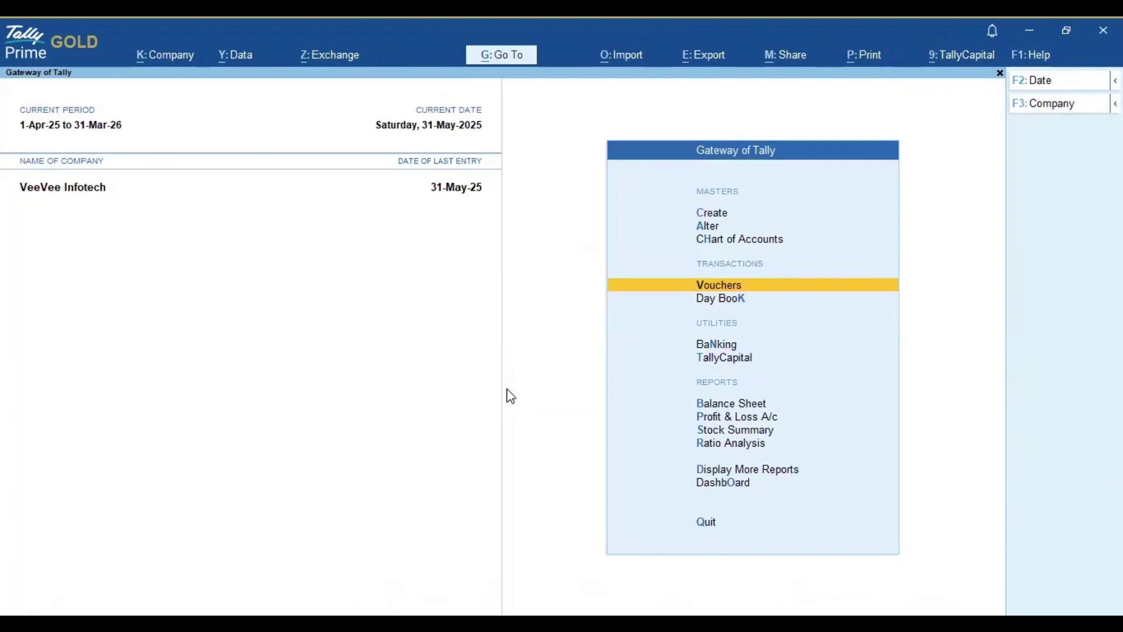
Examine the Duties & Taxes ledgers under Current Liabilities in the Balance Sheet, and return to the Gateway of Tally
{"action": "key", "text": "b"}
{"action": "key", "text": "Right"}
{"action": "key", "text": "Return"}
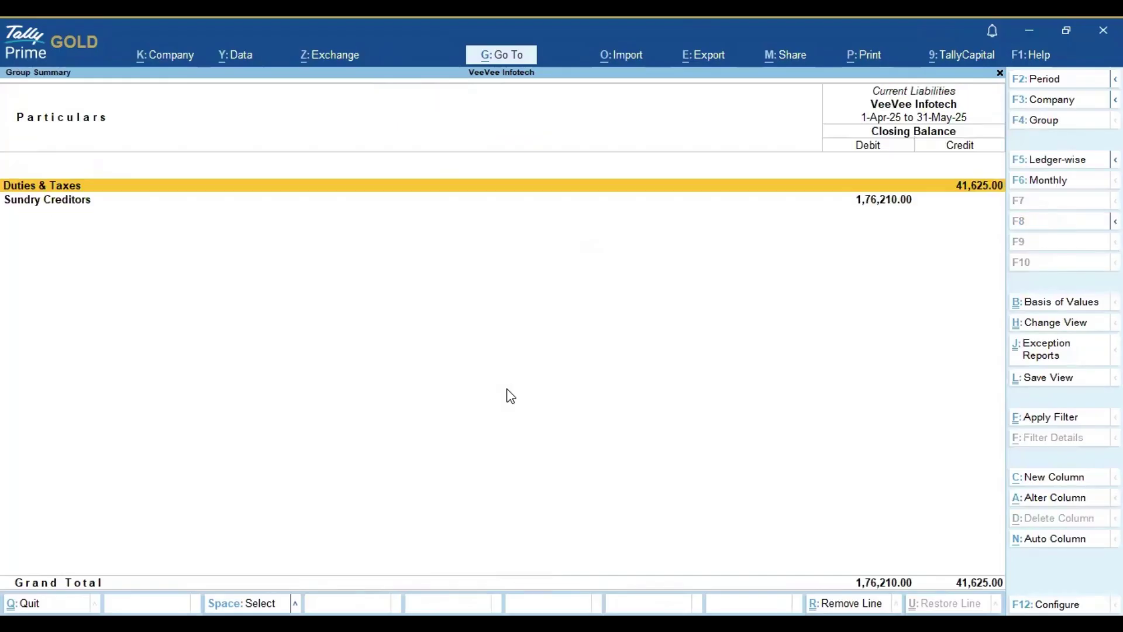
{"action": "key", "text": "Return"}
{"action": "key", "text": "Down"}
{"action": "key", "text": "Up"}
{"action": "key", "text": "Down"}
{"action": "key", "text": "Up"}
{"action": "key", "text": "Escape"}
{"action": "key", "text": "Escape"}
{"action": "key", "text": "Escape"}
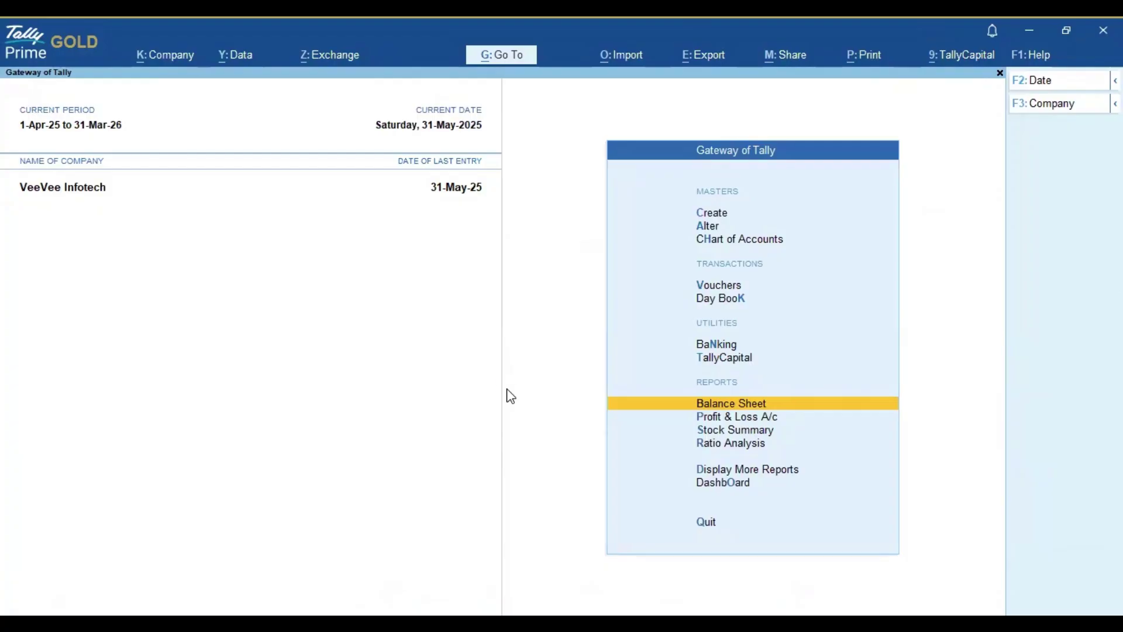
Examine the Profit & Loss A/c and the Builiding Renovation and Ineligible Itc Adjusted ledgers under Indirect Expenses
{"action": "key", "text": "p"}
{"action": "key", "text": "Right"}
{"action": "key", "text": "Left"}
{"action": "key", "text": "Down"}
{"action": "key", "text": "Down"}
{"action": "key", "text": "Down"}
{"action": "key", "text": "Down"}
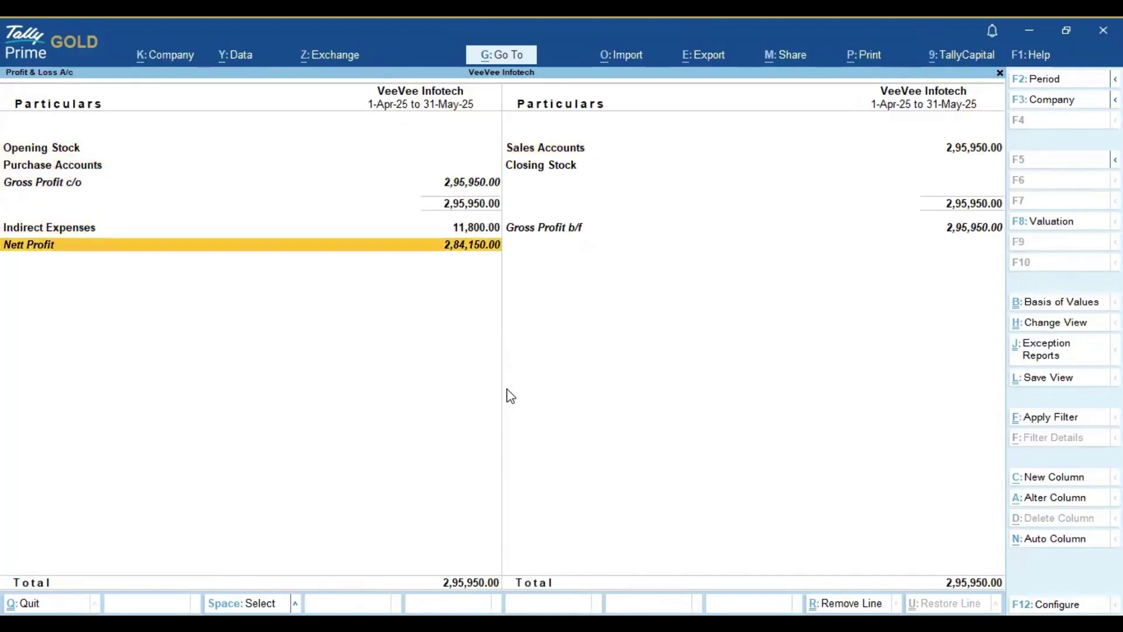
{"action": "key", "text": "Up"}
{"action": "key", "text": "Return"}
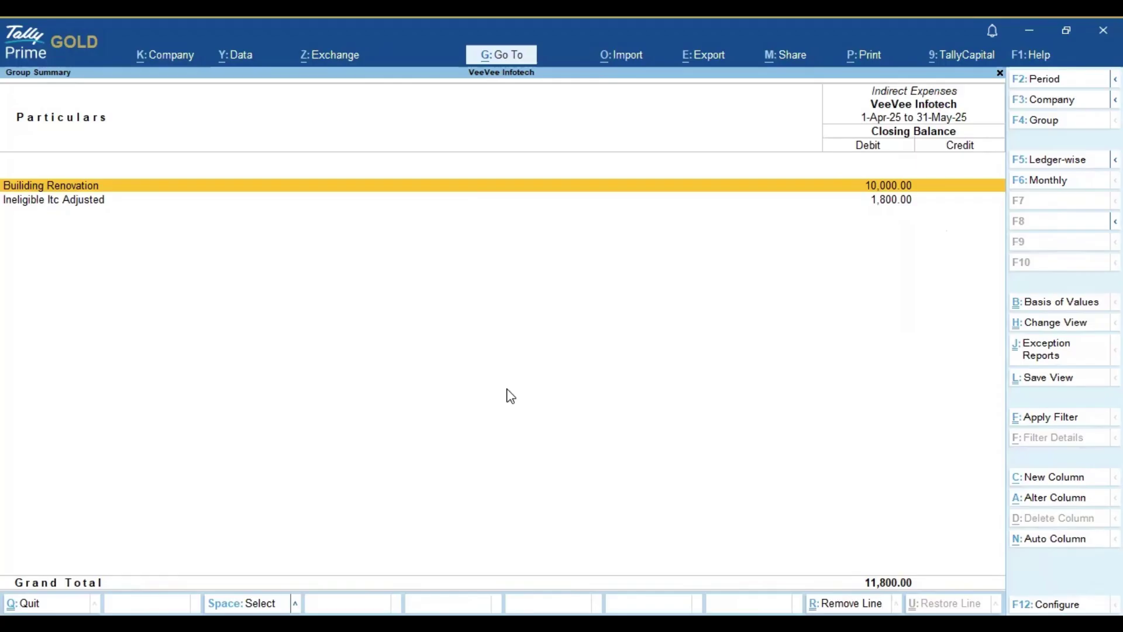
{"action": "key", "text": "Down"}
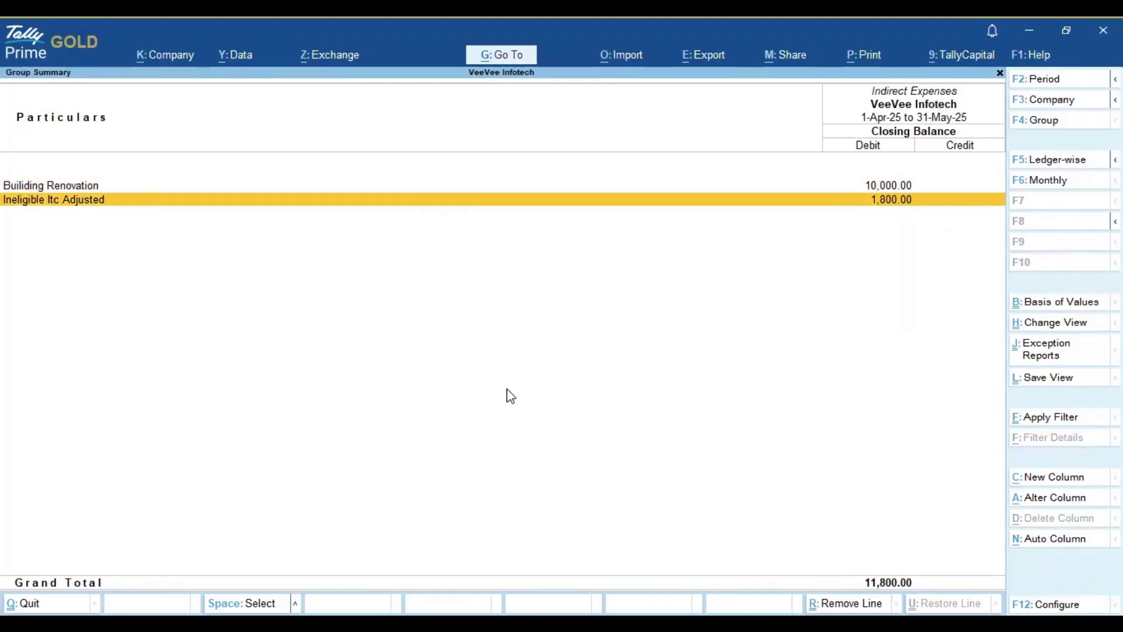
{"action": "key", "text": "Escape"}
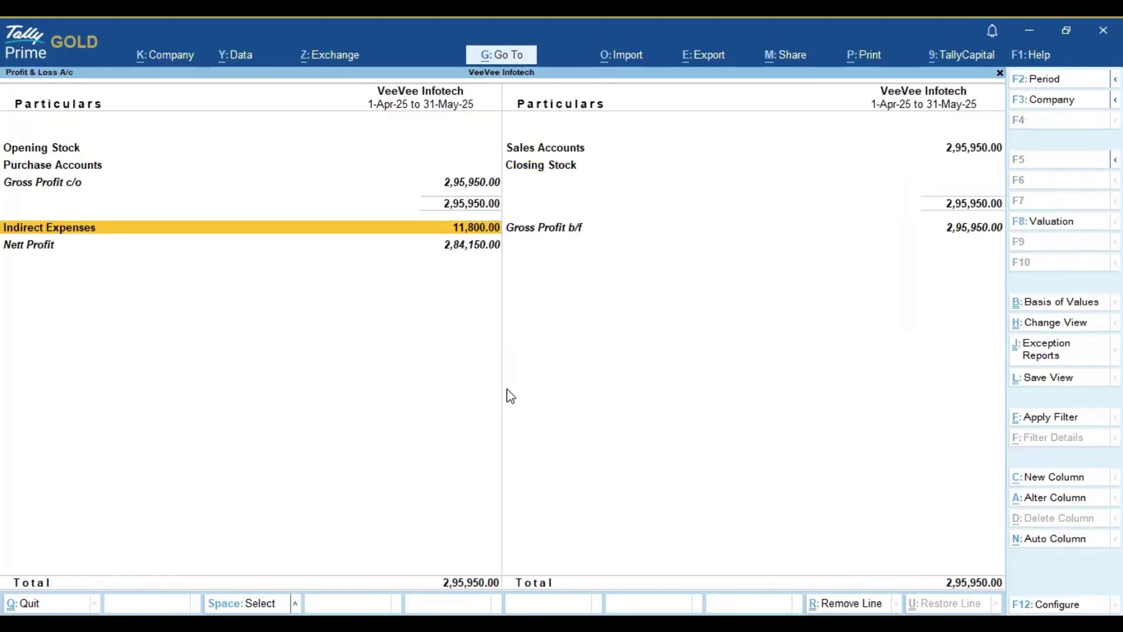
Drill down from Indirect Expenses through the May entries of Ineligible Itc Adjusted to open its journal voucher for alteration
{"action": "key", "text": "Return"}
{"action": "key", "text": "Down"}
{"action": "key", "text": "Return"}
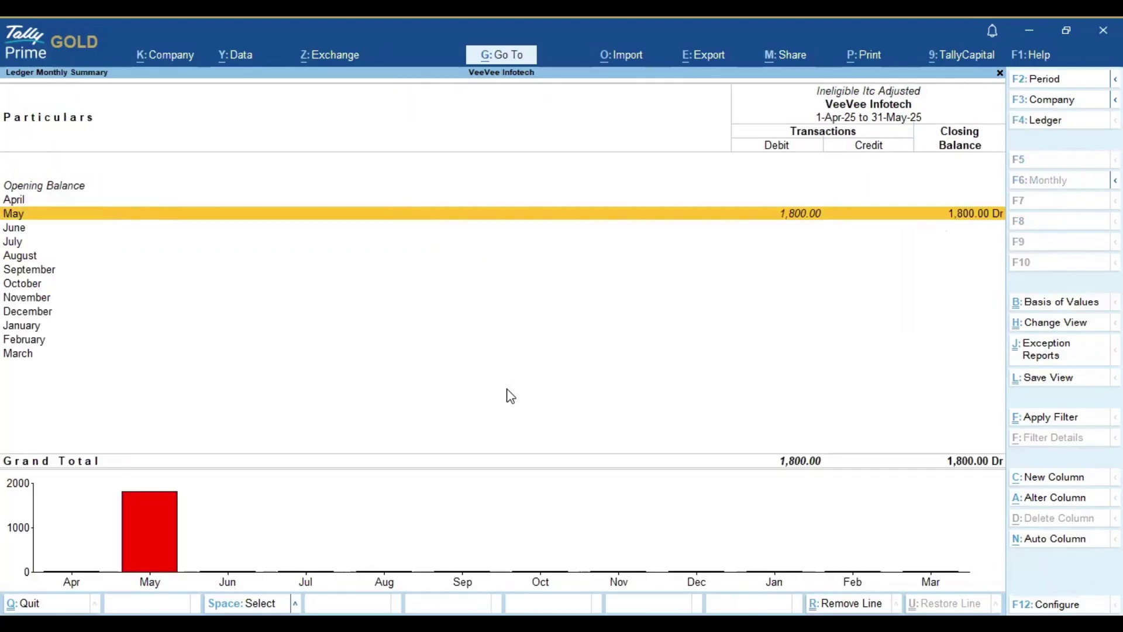
{"action": "key", "text": "Return"}
{"action": "key", "text": "Return"}
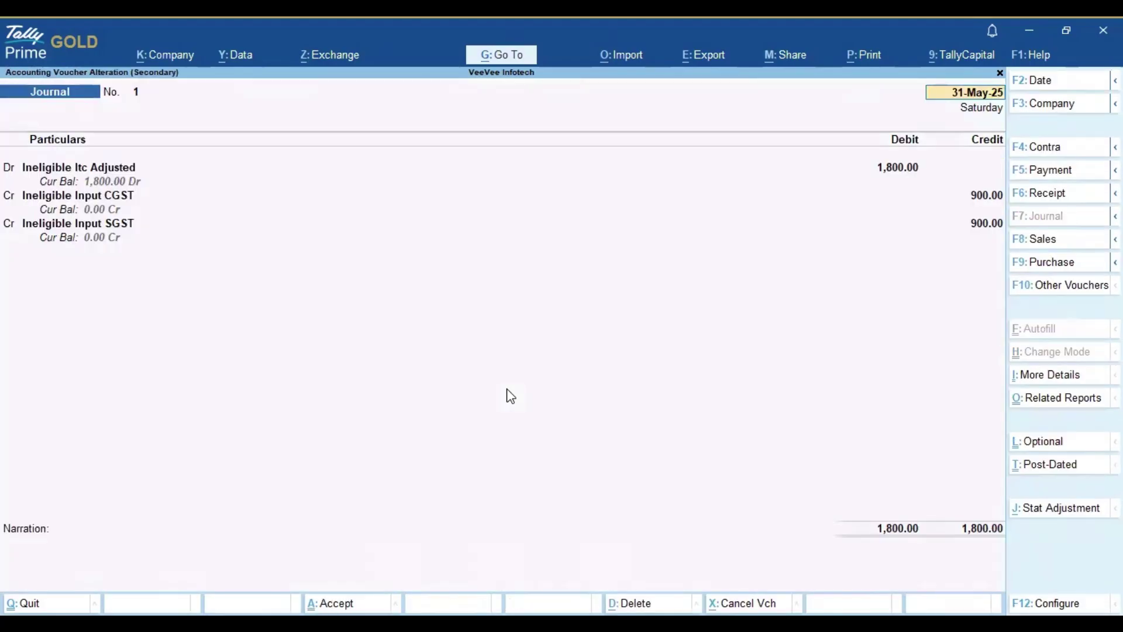
Replace the debit ledger in the journal voucher with Builiding Renovation
{"action": "key", "text": "Return"}
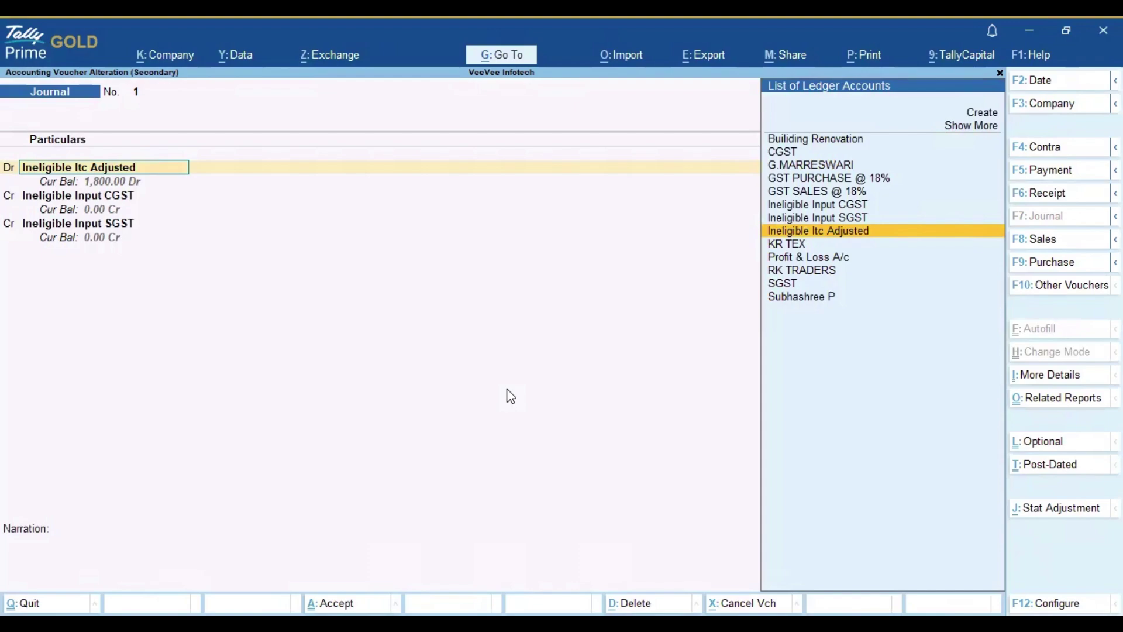
{"action": "key", "text": "Up"}
{"action": "key", "text": "Up"}
{"action": "key", "text": "Up"}
{"action": "key", "text": "Up"}
{"action": "key", "text": "Up"}
{"action": "key", "text": "Up"}
{"action": "key", "text": "Up"}
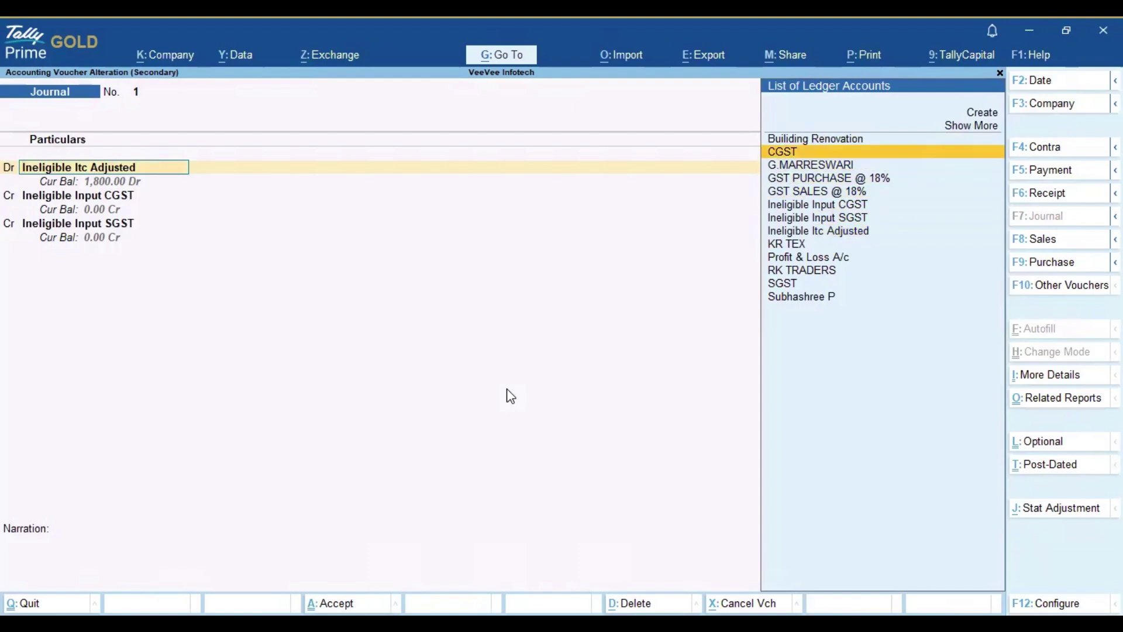
{"action": "key", "text": "Return"}
Keep the remaining voucher entries, save the altered journal voucher, and return to the Indirect Expenses group summary
{"action": "key", "text": "Return"}
{"action": "key", "text": "Return"}
{"action": "key", "text": "Return"}
{"action": "key", "text": "Return"}
{"action": "key", "text": "Return"}
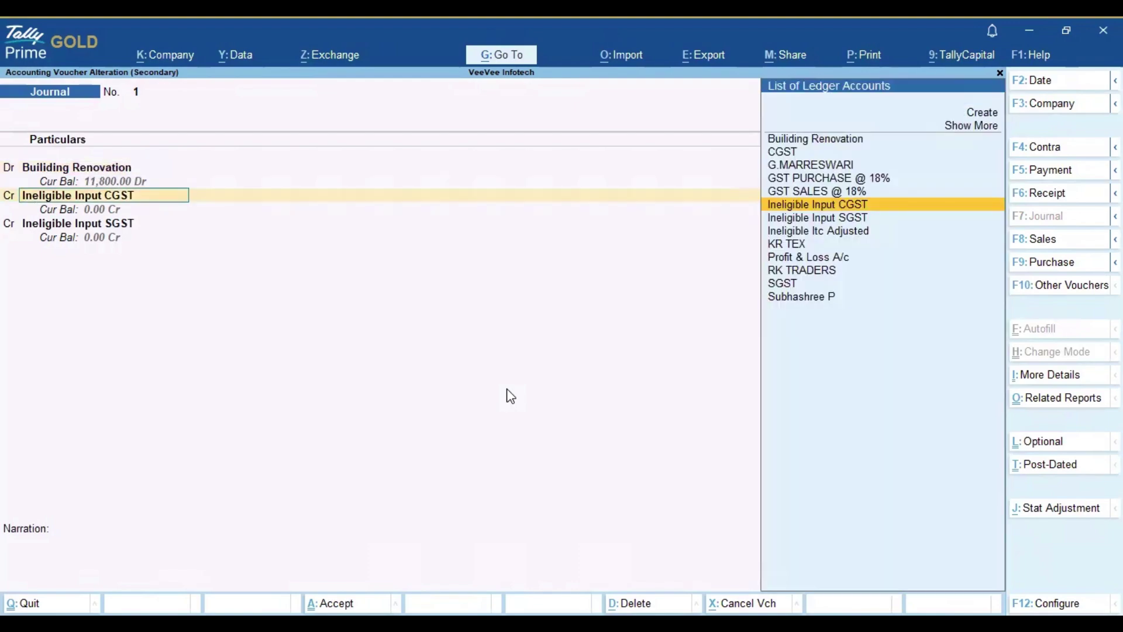
{"action": "key", "text": "Return"}
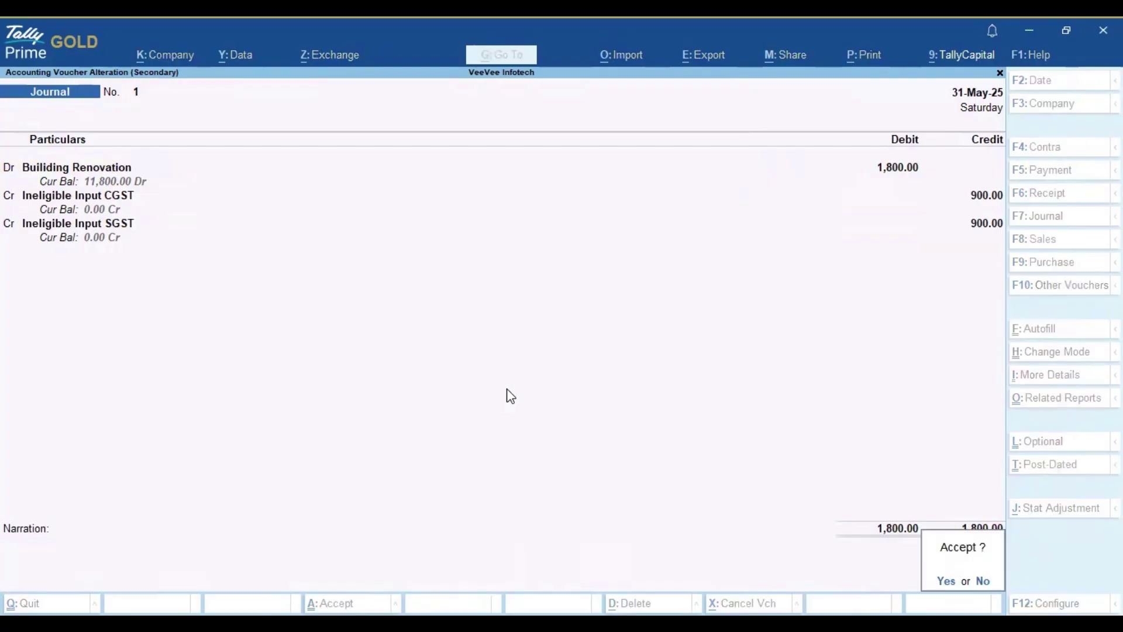
{"action": "key", "text": "Return"}
{"action": "key", "text": "Escape"}
{"action": "key", "text": "Escape"}
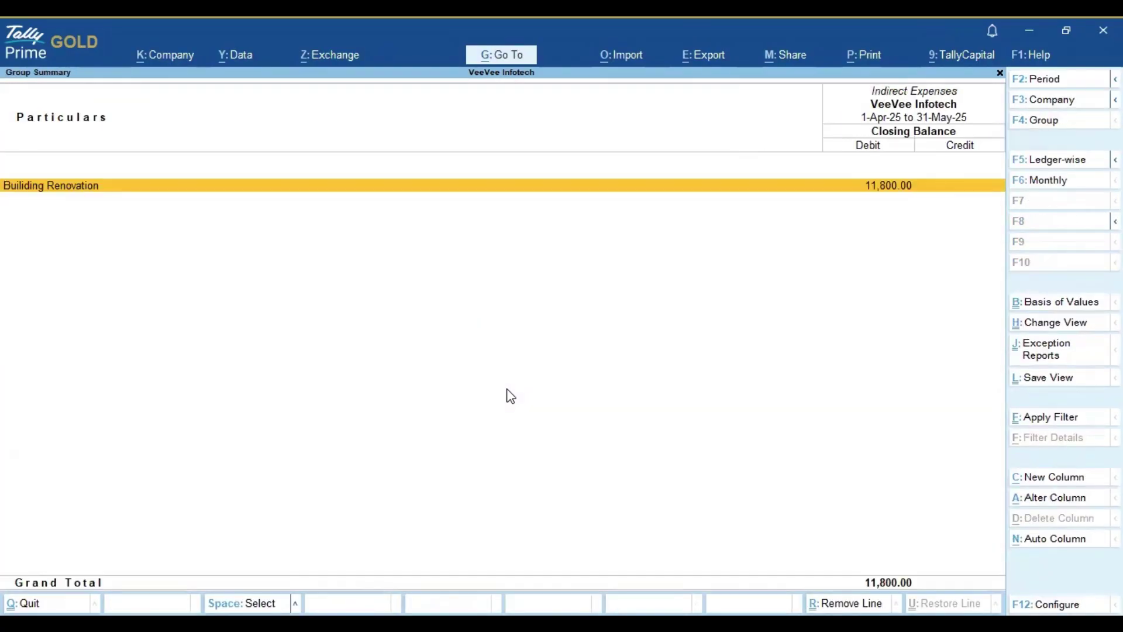